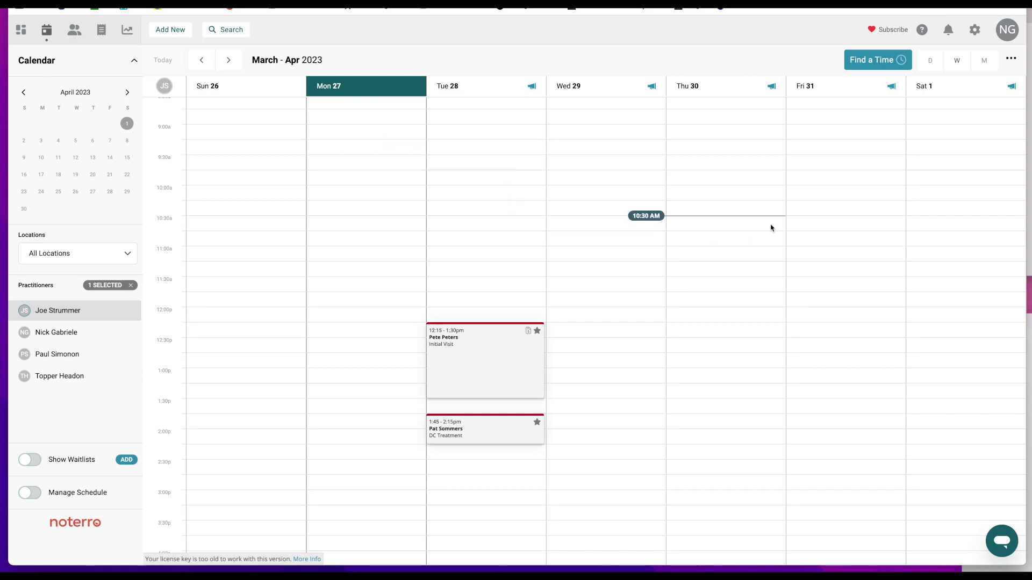
- Open the Insurance settings and expand the codes list to include diagnostic codes M25.512 and M25.562
{"action": "left_click", "coordinate": [976, 32]}
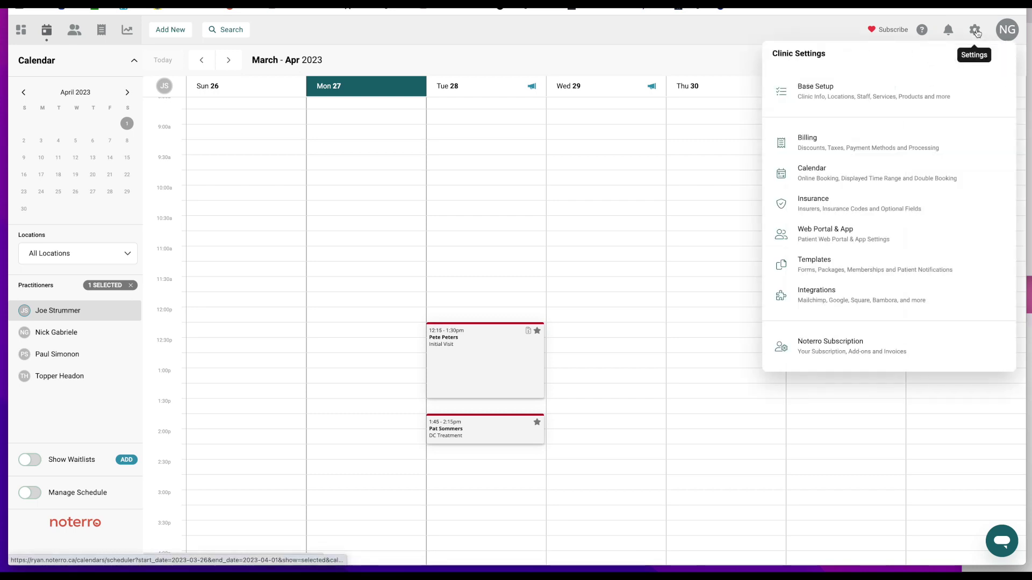
{"action": "left_click", "coordinate": [809, 215]}
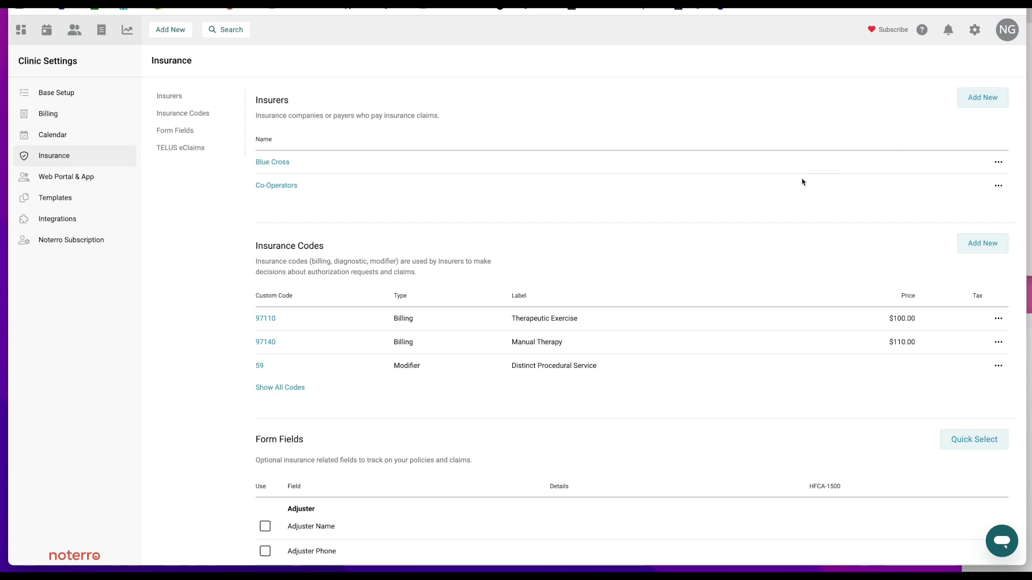
{"action": "scroll", "coordinate": [801, 180], "scroll_direction": "down", "scroll_amount": 2}
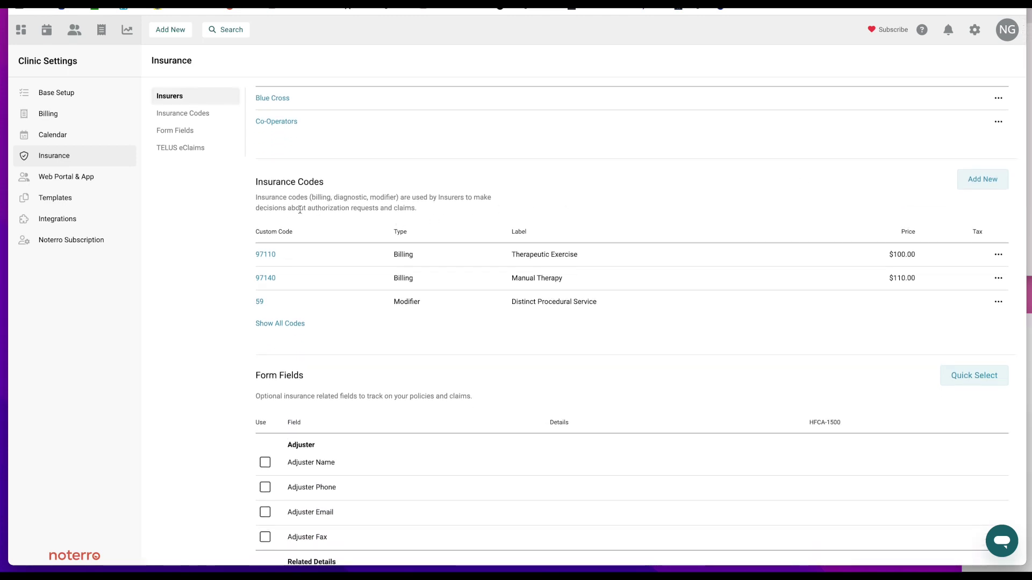
{"action": "left_click", "coordinate": [293, 326]}
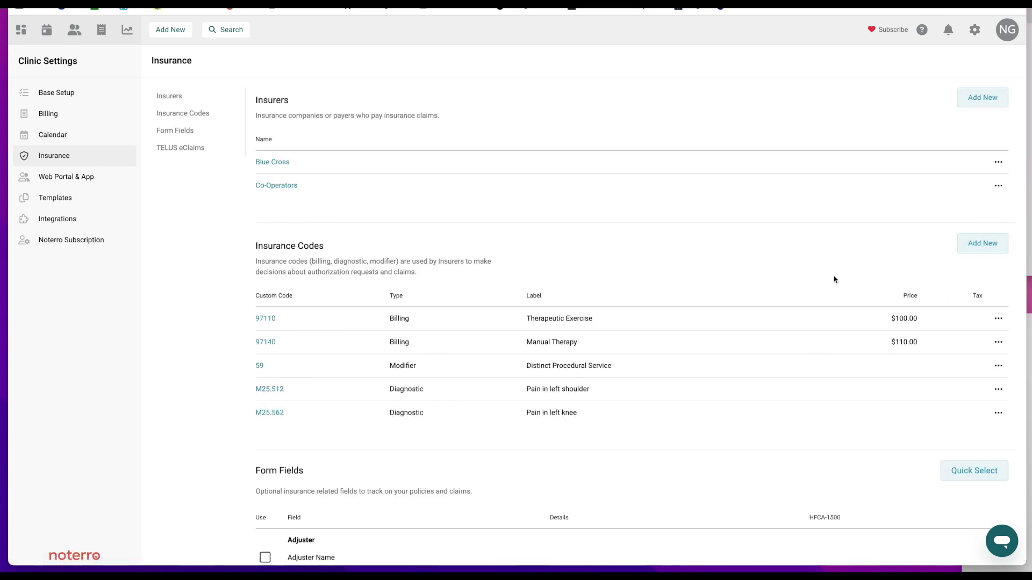
{"action": "scroll", "coordinate": [834, 279], "scroll_direction": "down", "scroll_amount": 5}
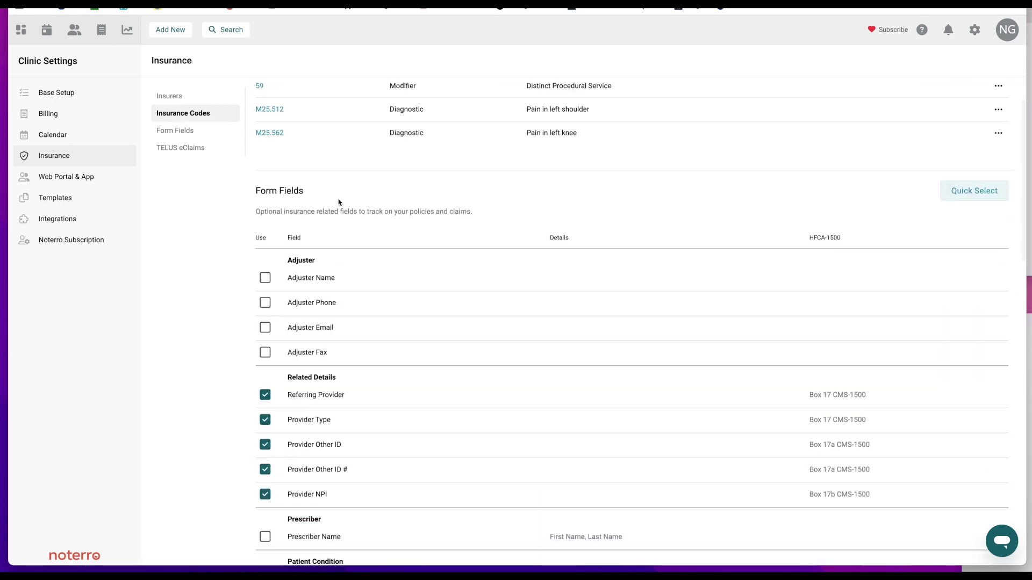
{"action": "left_click", "coordinate": [964, 198]}
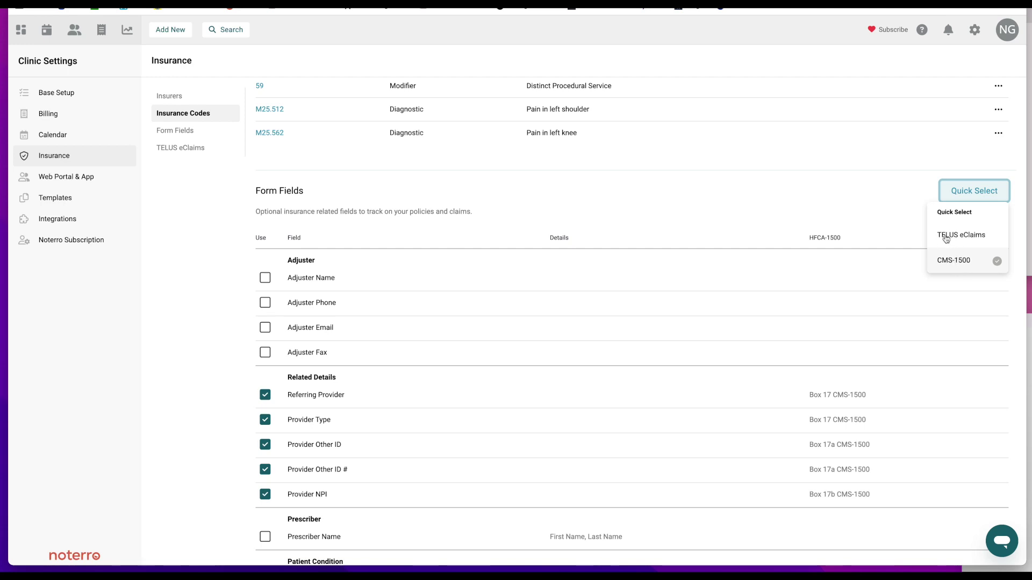
{"action": "left_click", "coordinate": [765, 210]}
{"action": "scroll", "coordinate": [643, 298], "scroll_direction": "down", "scroll_amount": 2}
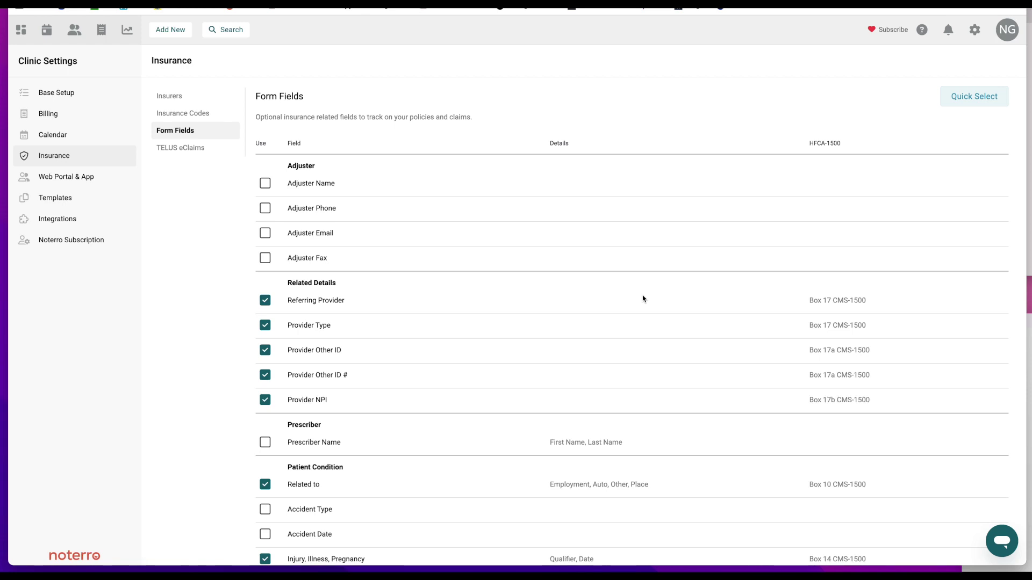
{"action": "scroll", "coordinate": [642, 299], "scroll_direction": "down", "scroll_amount": 3}
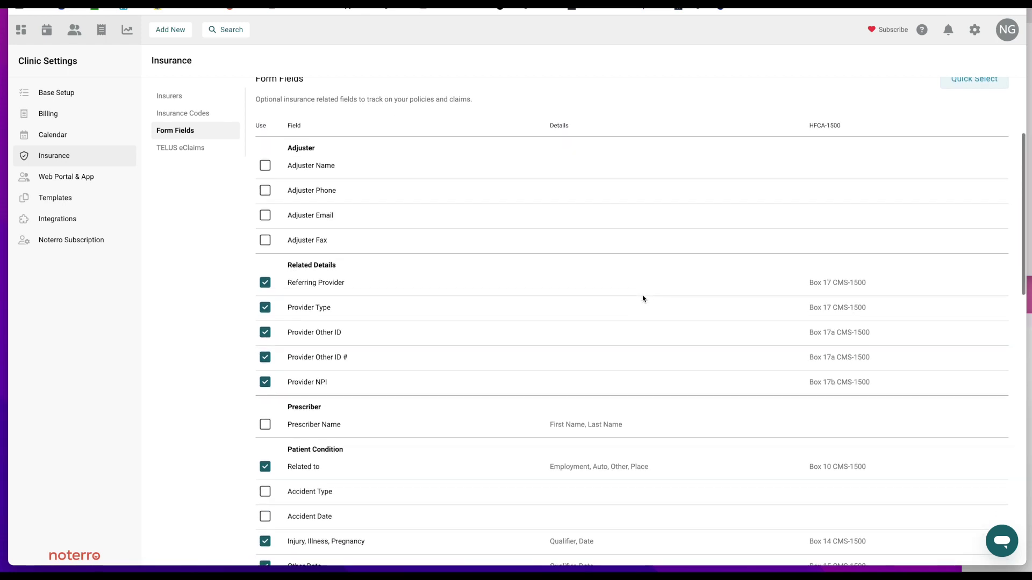
{"action": "scroll", "coordinate": [643, 299], "scroll_direction": "up", "scroll_amount": 6}
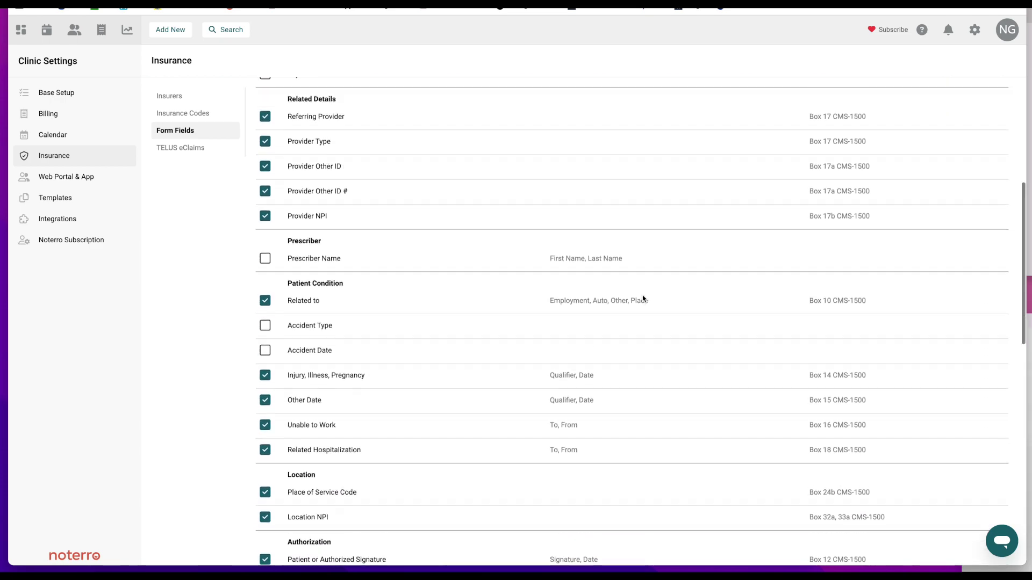
{"action": "scroll", "coordinate": [642, 299], "scroll_direction": "up", "scroll_amount": 3}
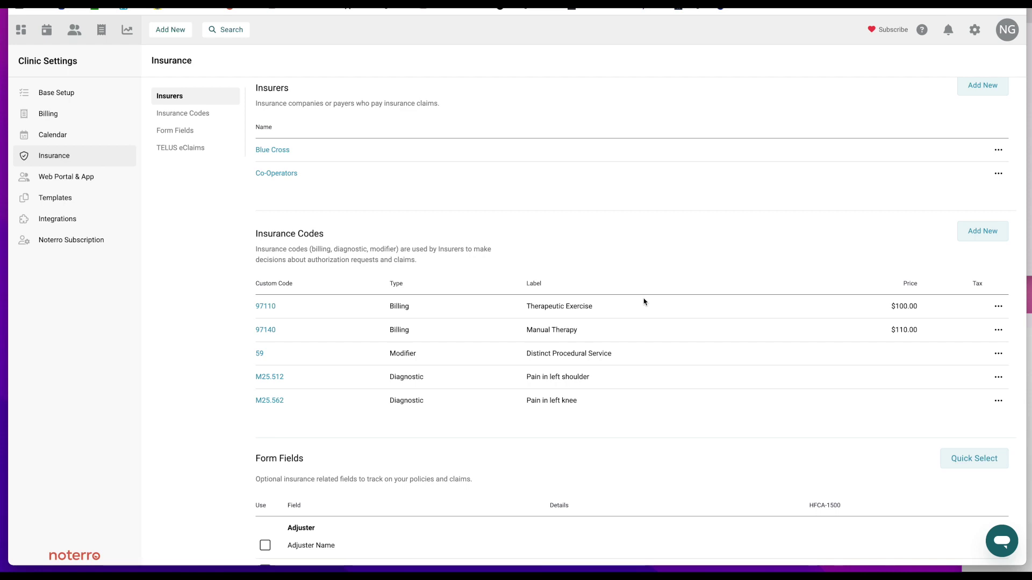
- Find and preview the Tuesday 1:45 pm DC Treatment appointment in the calendar
{"action": "left_click", "coordinate": [47, 32]}
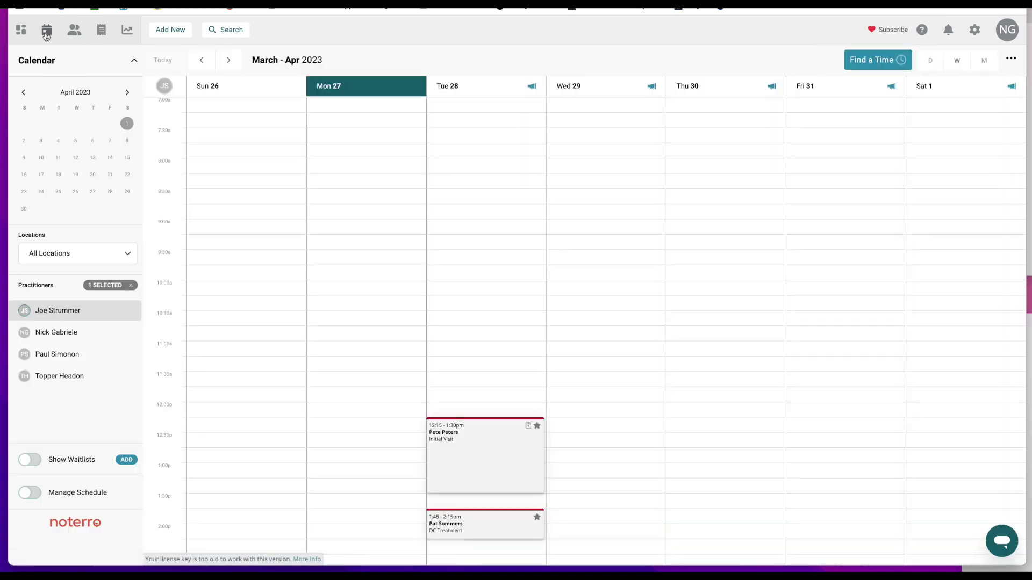
{"action": "scroll", "coordinate": [455, 375], "scroll_direction": "down", "scroll_amount": 1}
{"action": "scroll", "coordinate": [455, 374], "scroll_direction": "down", "scroll_amount": 5}
{"action": "left_click", "coordinate": [482, 286]}
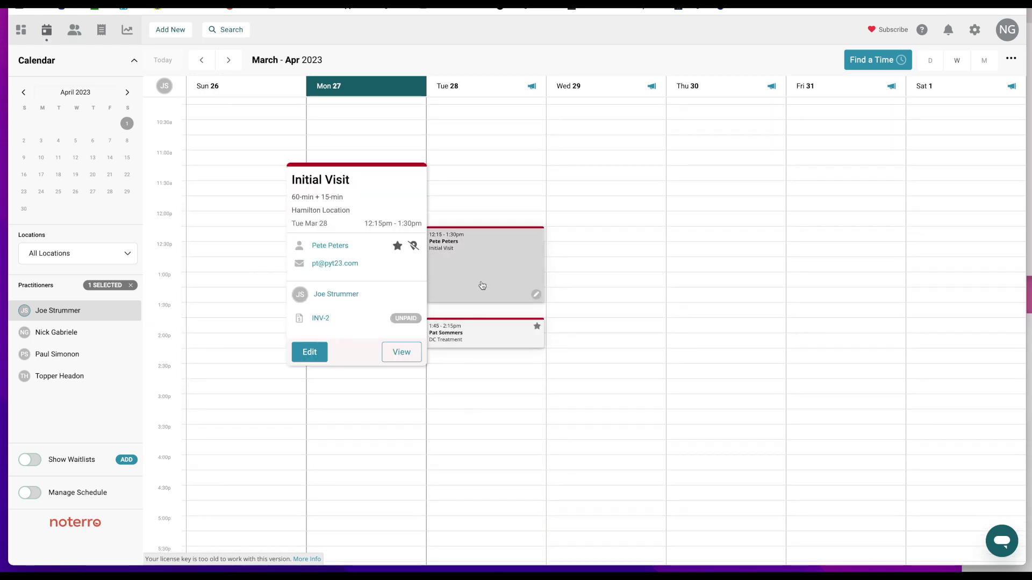
{"action": "left_click", "coordinate": [485, 338]}
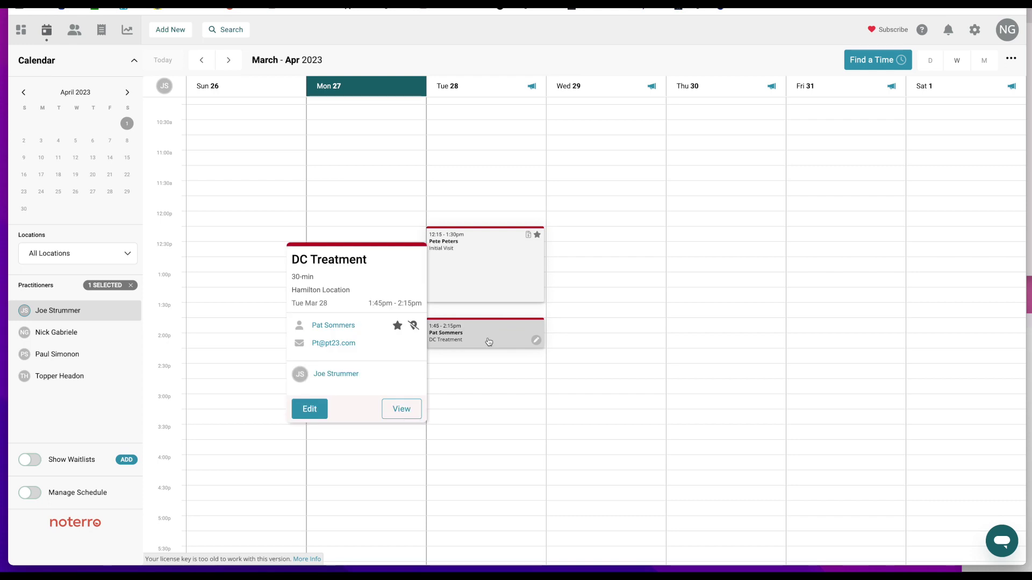
- Create invoice INV-3 from the appointment's details and open it
{"action": "left_click", "coordinate": [488, 342]}
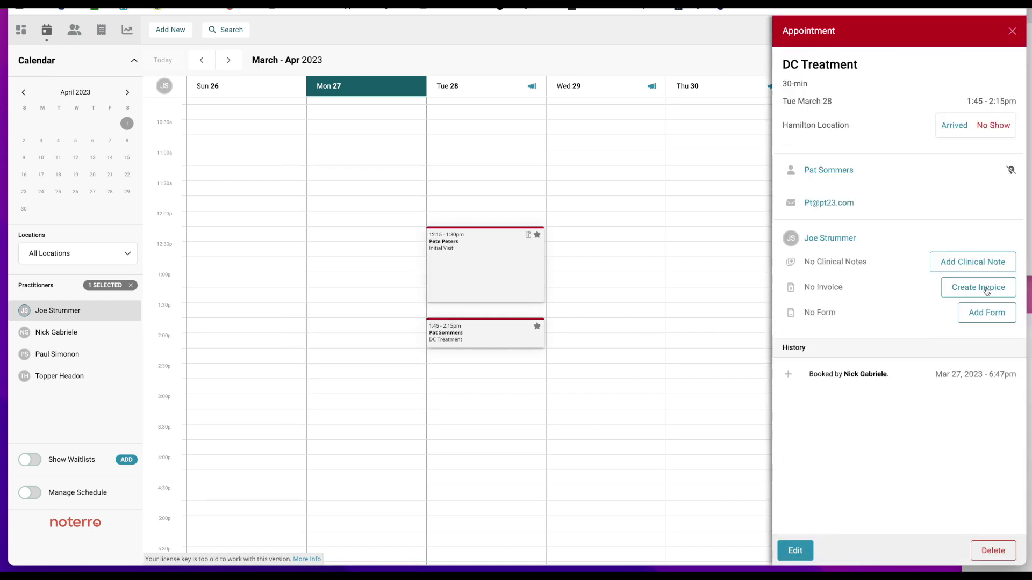
{"action": "left_click", "coordinate": [985, 291]}
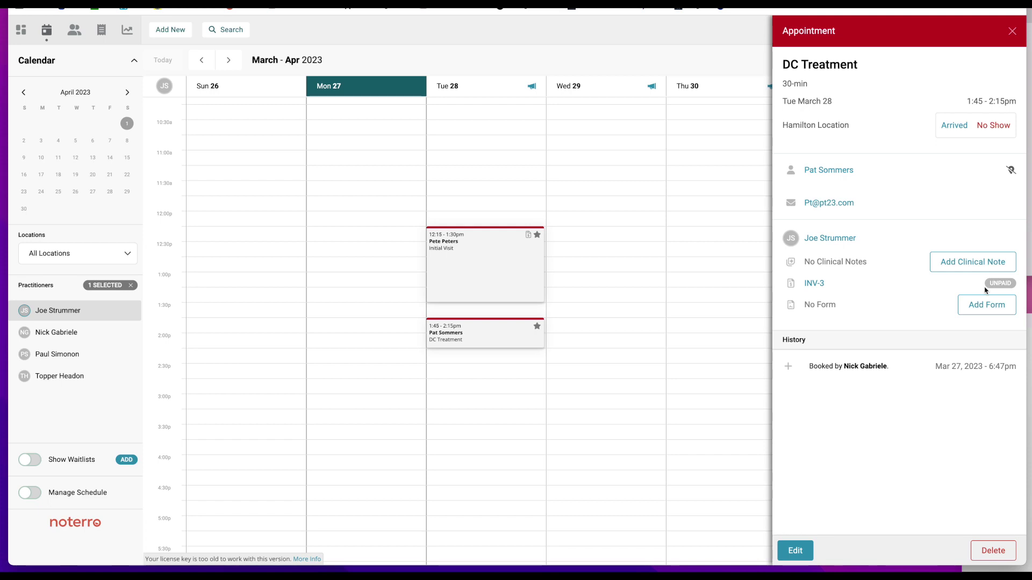
{"action": "left_click", "coordinate": [815, 286]}
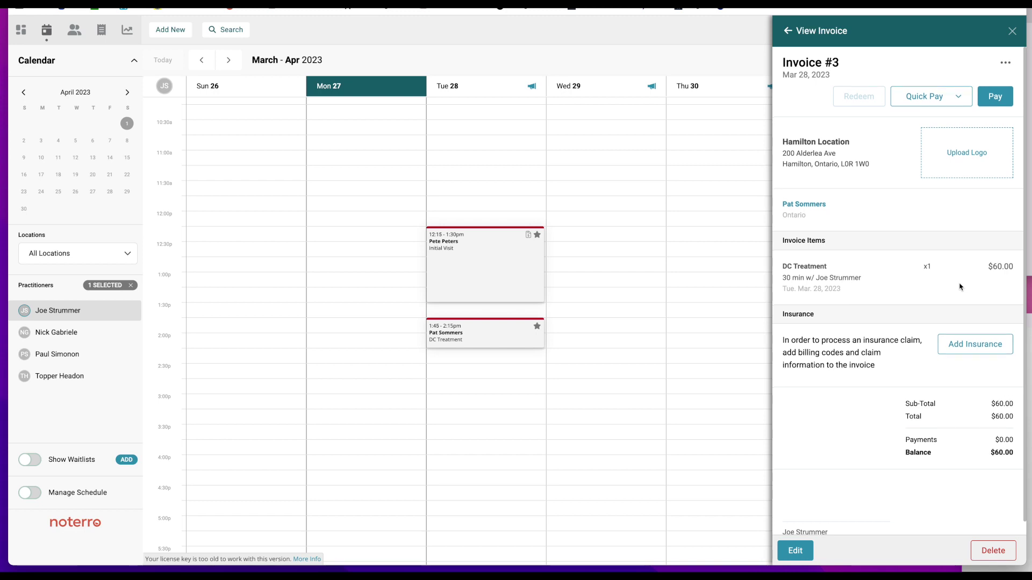
- Add billing code 97140 Manual Therapy to the invoice, keeping the 110.000 price
{"action": "left_click", "coordinate": [977, 339]}
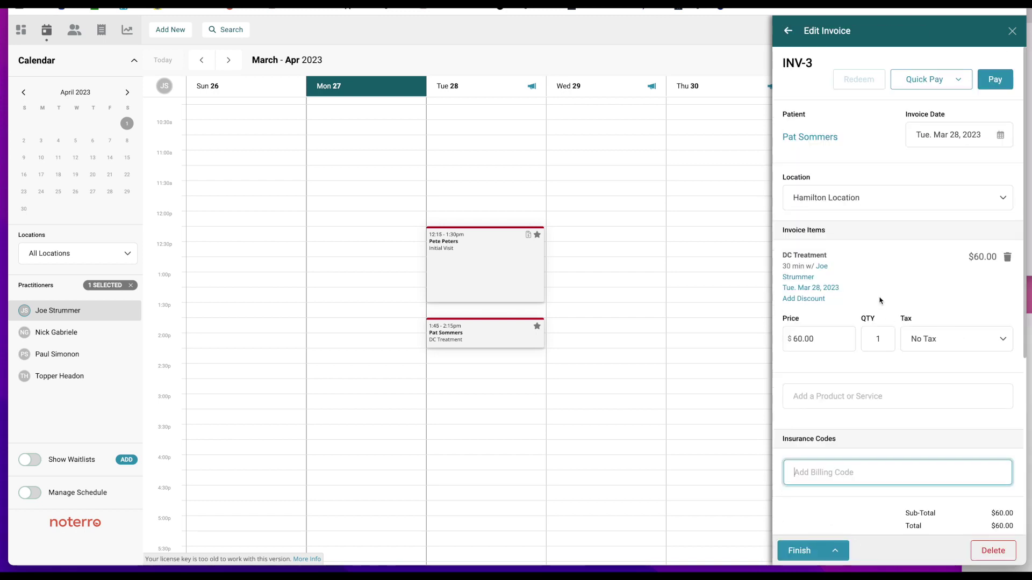
{"action": "scroll", "coordinate": [880, 301], "scroll_direction": "down", "scroll_amount": 3}
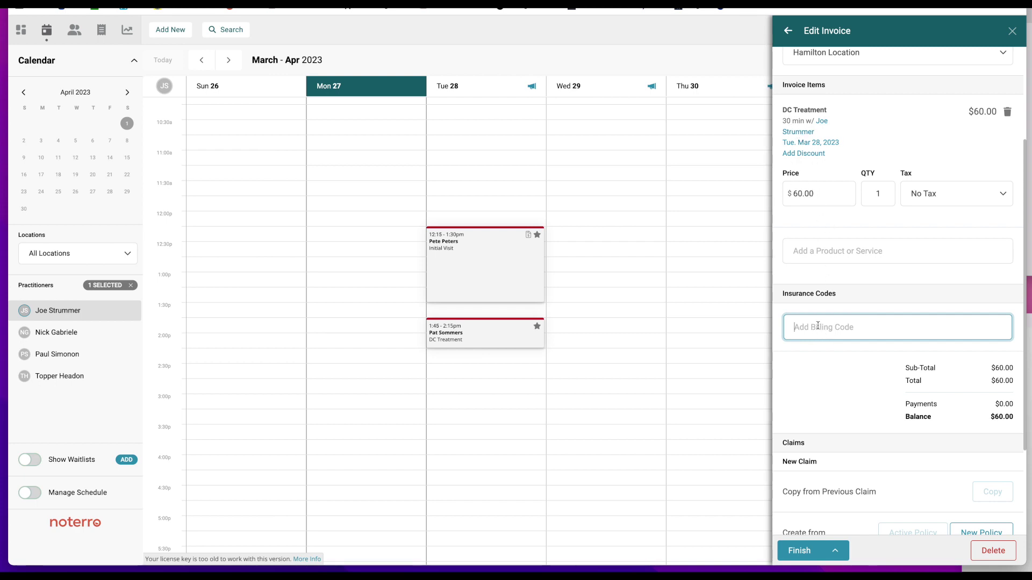
{"action": "type", "text": "97"}
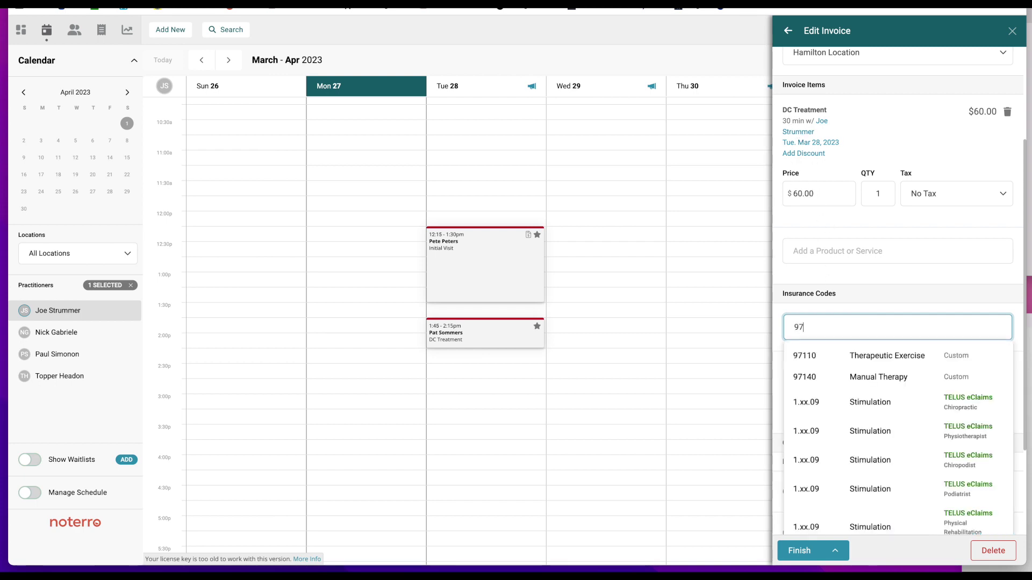
{"action": "left_click", "coordinate": [853, 379]}
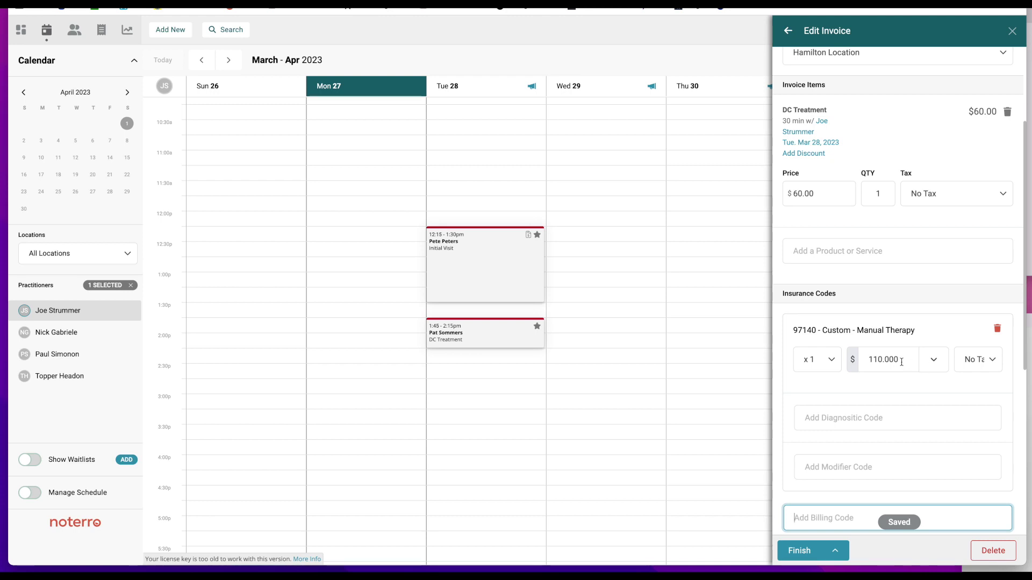
{"action": "left_click", "coordinate": [901, 361]}
{"action": "key", "text": "ctrl+a"}
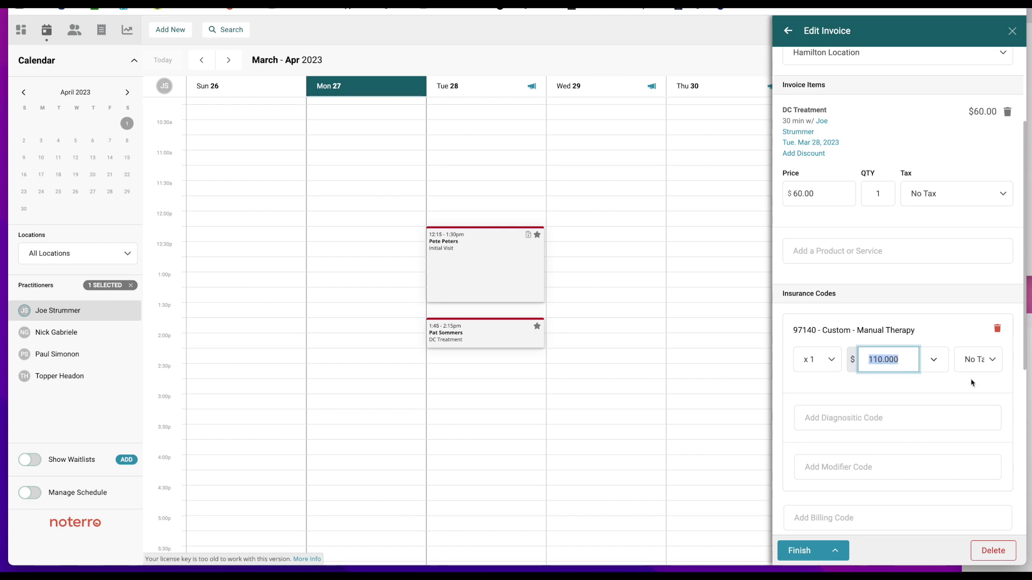
{"action": "left_click", "coordinate": [935, 366]}
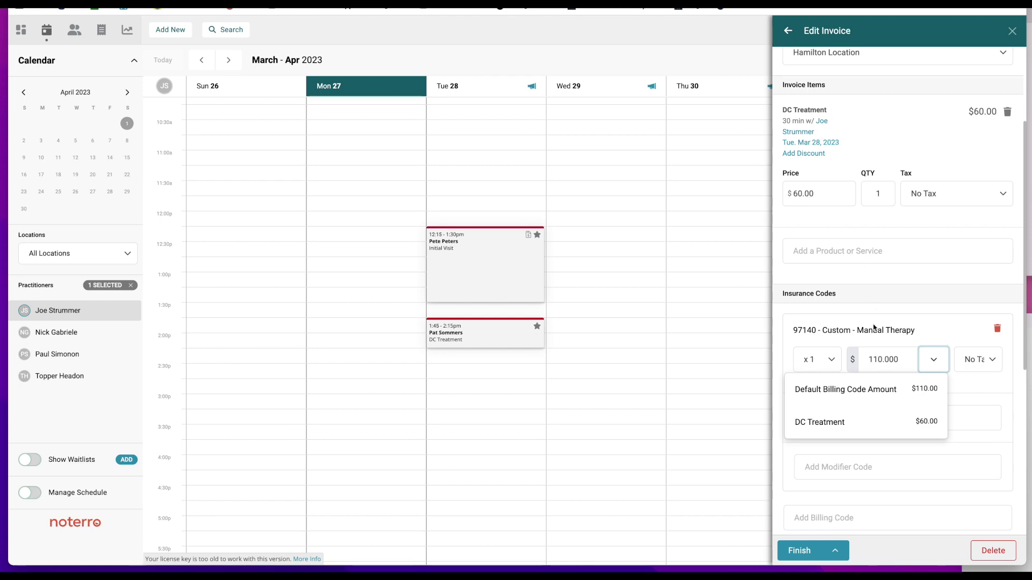
{"action": "left_click", "coordinate": [957, 383]}
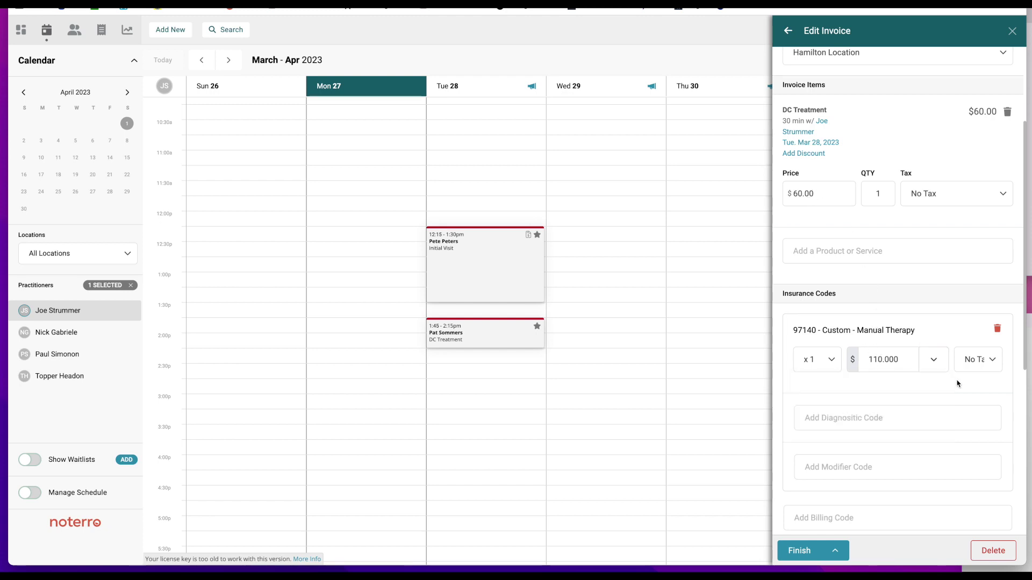
- Attach diagnostic code M25.512 Pain in left shoulder to the 97140 code
{"action": "left_click", "coordinate": [827, 418]}
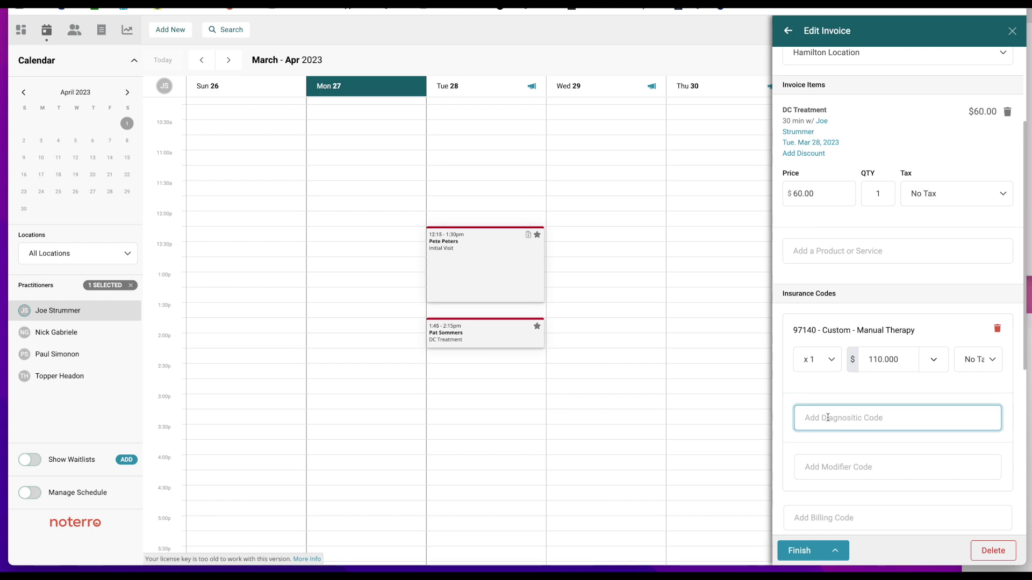
{"action": "type", "text": "m"}
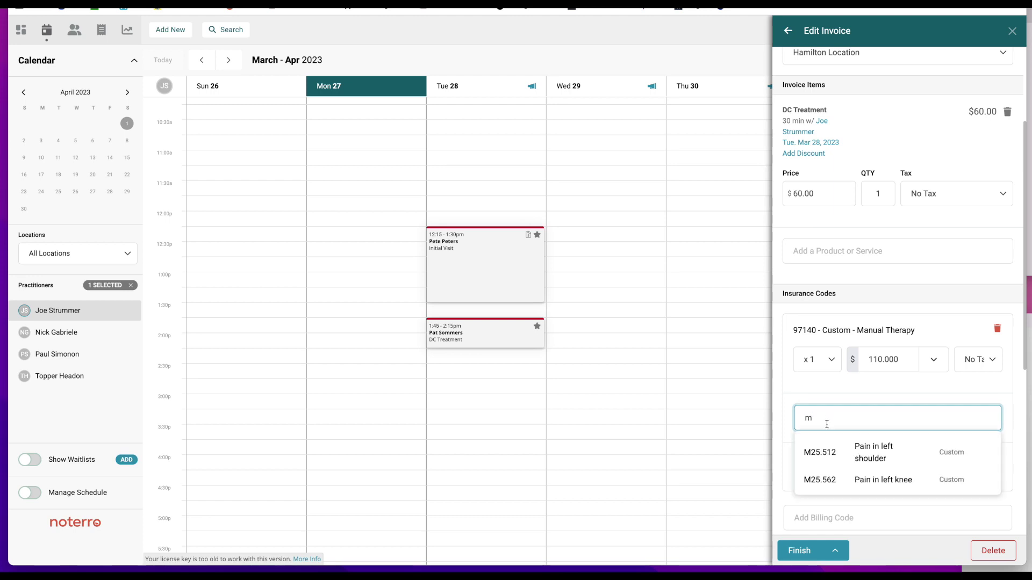
{"action": "left_click", "coordinate": [827, 457]}
{"action": "scroll", "coordinate": [825, 454], "scroll_direction": "down", "scroll_amount": 2}
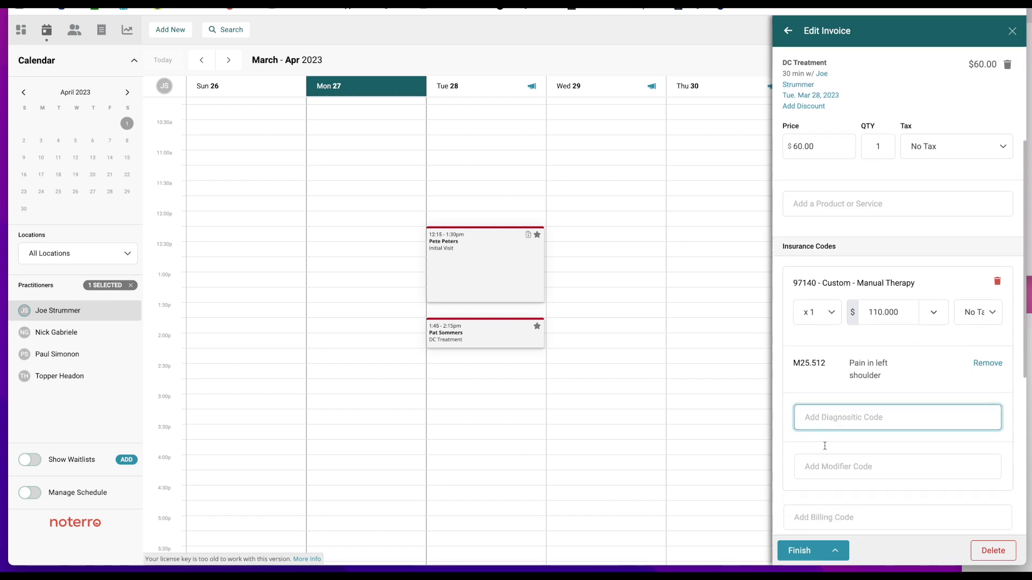
{"action": "scroll", "coordinate": [825, 445], "scroll_direction": "down", "scroll_amount": 1}
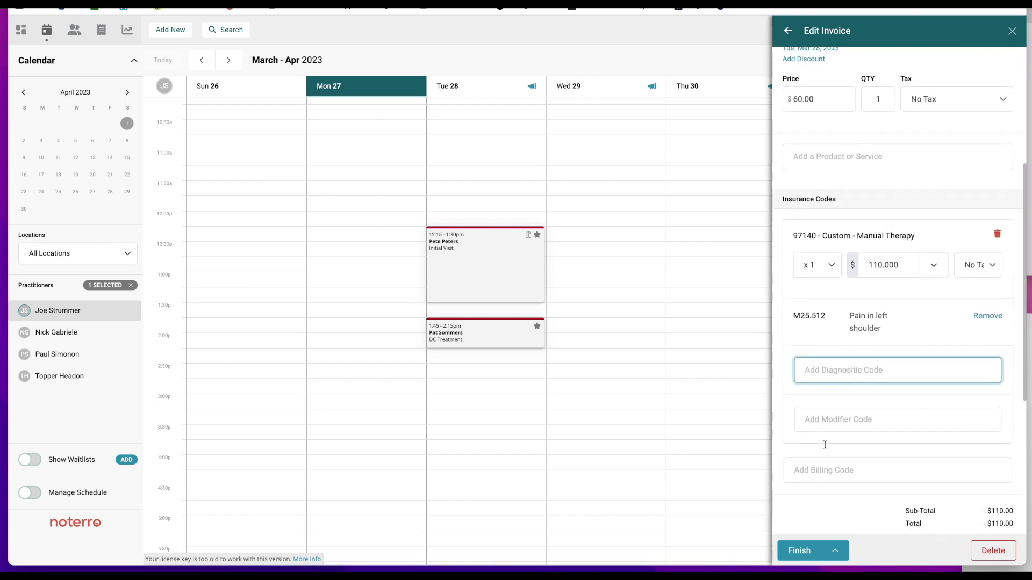
- Add modifier 59 Distinct Procedural Service to the 97140 code
{"action": "left_click", "coordinate": [822, 418]}
{"action": "type", "text": "59"}
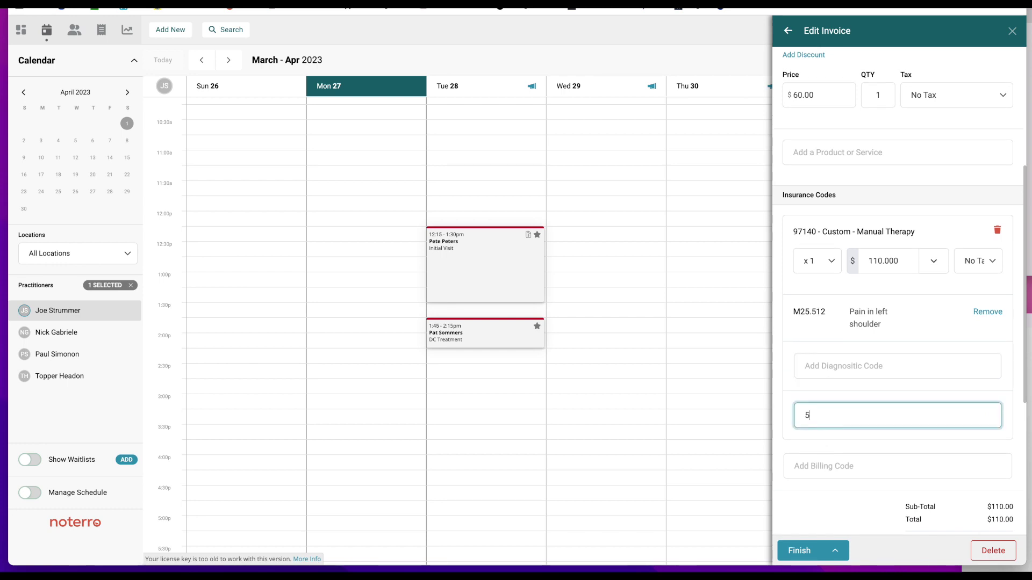
{"action": "left_click", "coordinate": [860, 454]}
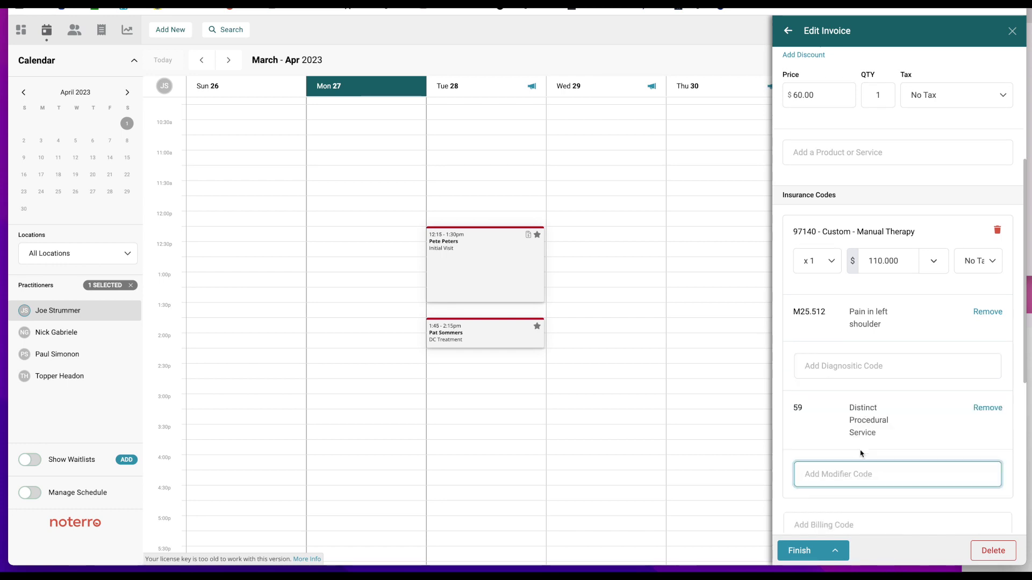
{"action": "scroll", "coordinate": [861, 454], "scroll_direction": "down", "scroll_amount": 4}
{"action": "scroll", "coordinate": [860, 454], "scroll_direction": "down", "scroll_amount": 1}
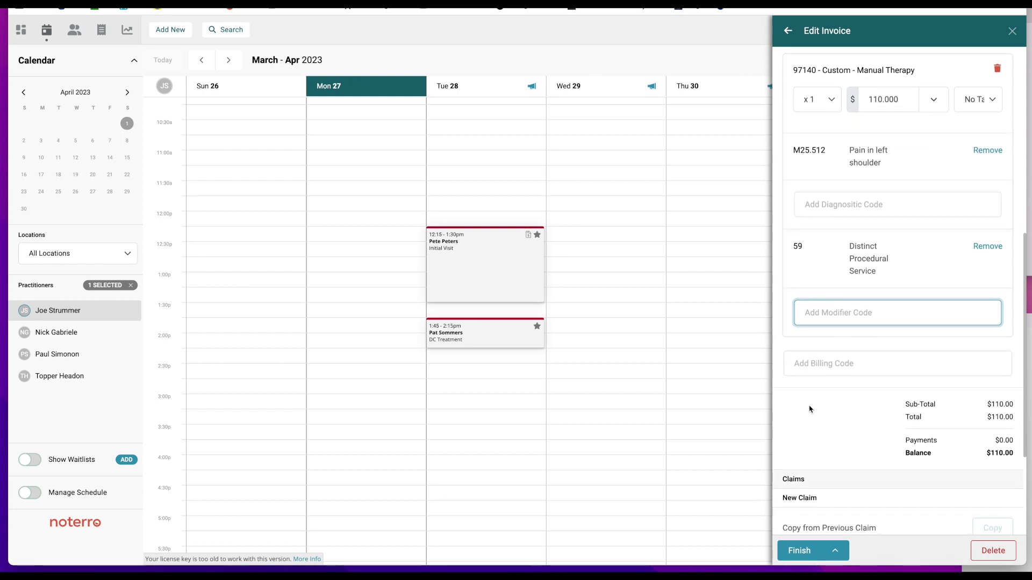
{"action": "scroll", "coordinate": [809, 409], "scroll_direction": "down", "scroll_amount": 3}
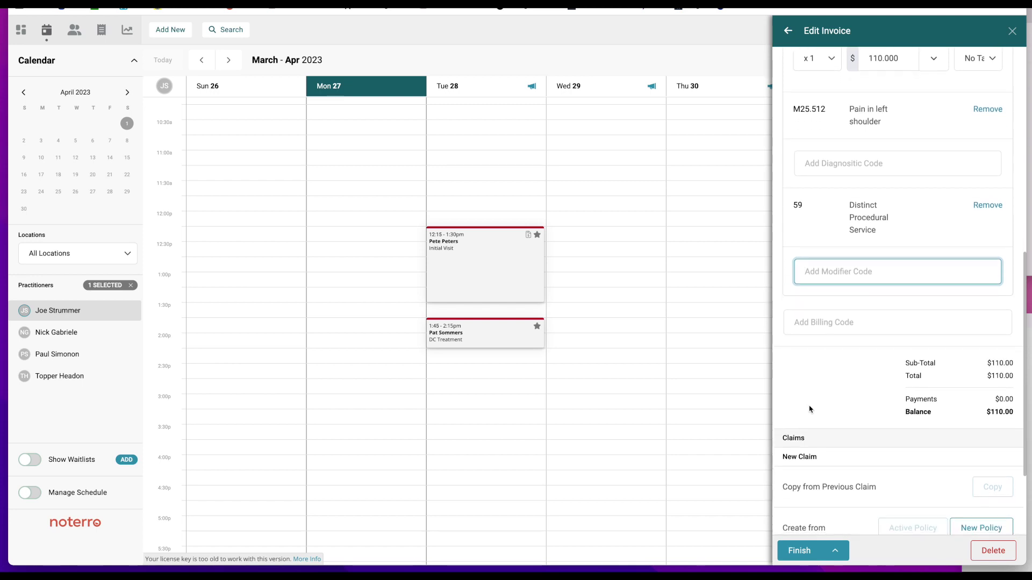
{"action": "scroll", "coordinate": [809, 409], "scroll_direction": "down", "scroll_amount": 2}
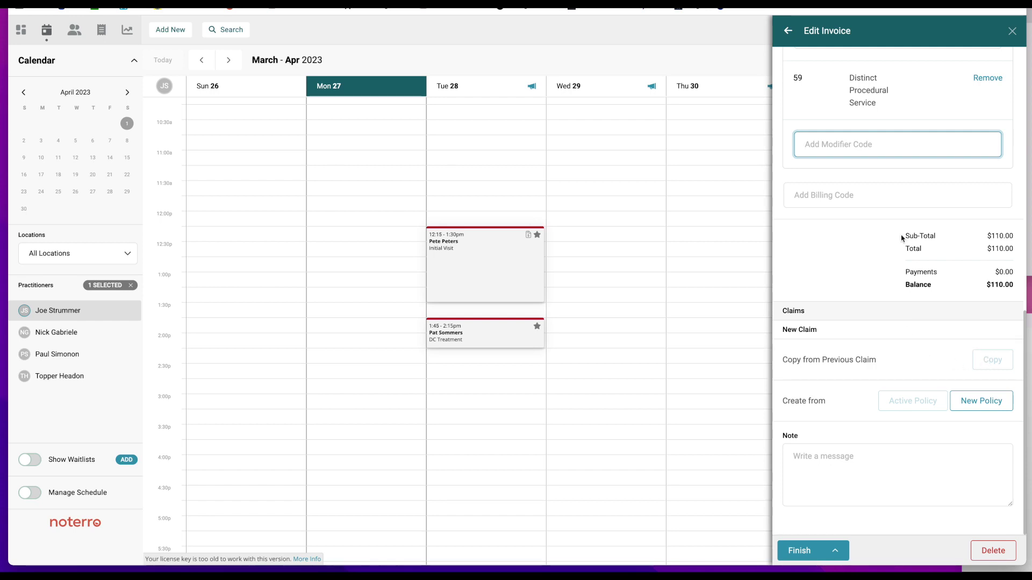
{"action": "scroll", "coordinate": [902, 238], "scroll_direction": "up", "scroll_amount": 3}
{"action": "scroll", "coordinate": [901, 239], "scroll_direction": "up", "scroll_amount": 1}
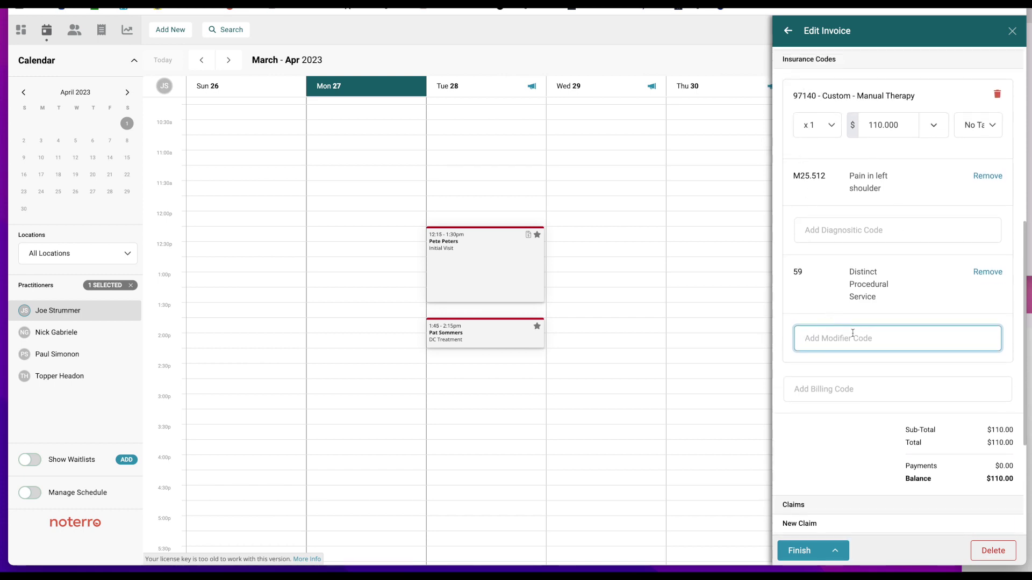
{"action": "scroll", "coordinate": [830, 378], "scroll_direction": "down", "scroll_amount": 1}
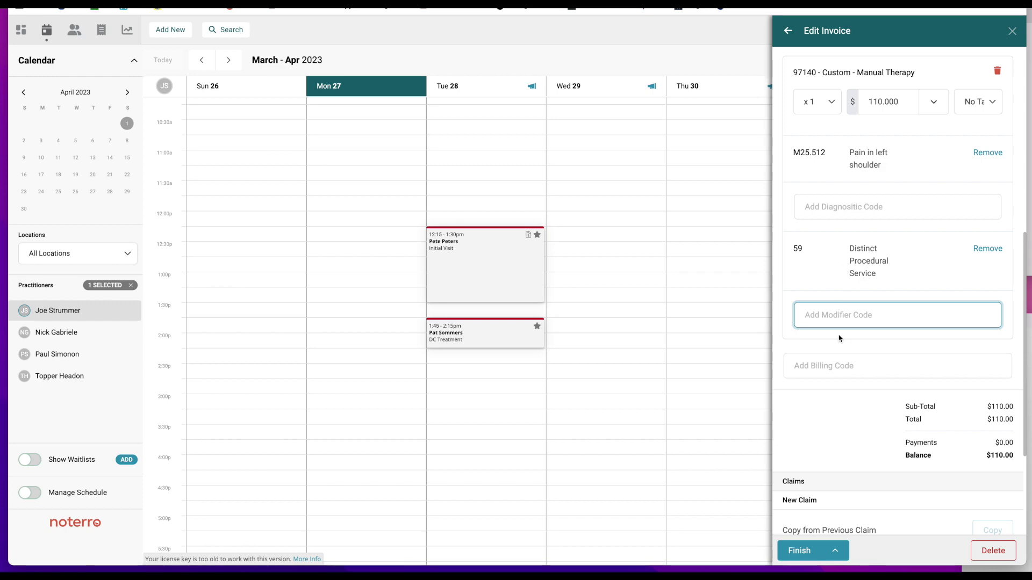
{"action": "scroll", "coordinate": [839, 337], "scroll_direction": "down", "scroll_amount": 1}
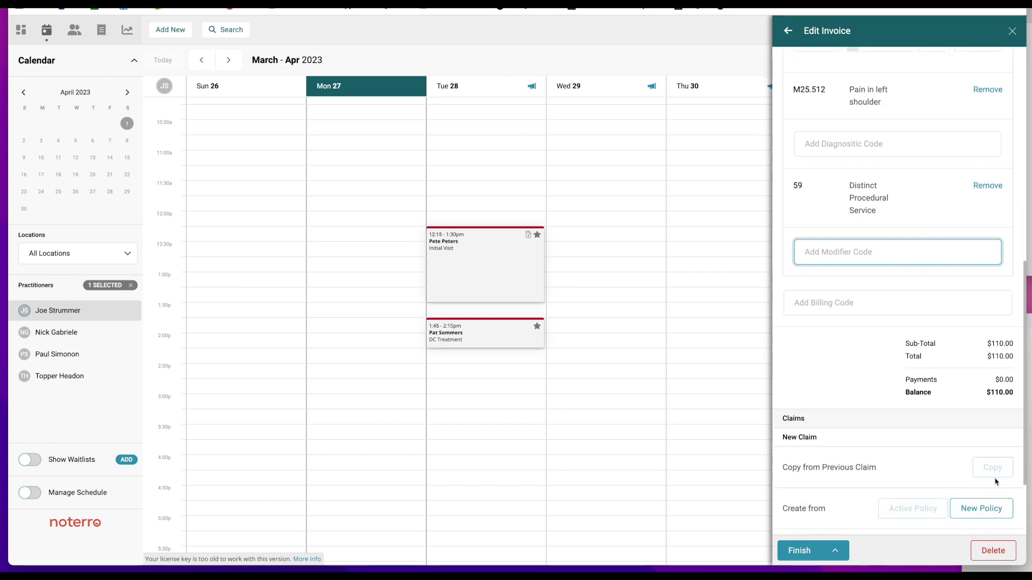
{"action": "scroll", "coordinate": [933, 478], "scroll_direction": "down", "scroll_amount": 2}
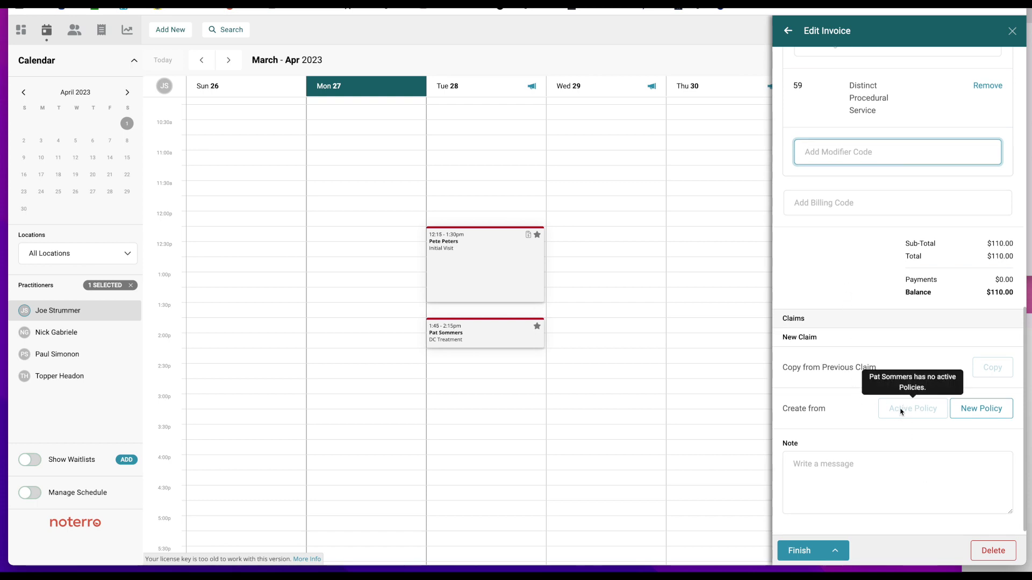
- Start a new Blue Cross policy named Work, entering its plan number and member ID
{"action": "left_click", "coordinate": [987, 414]}
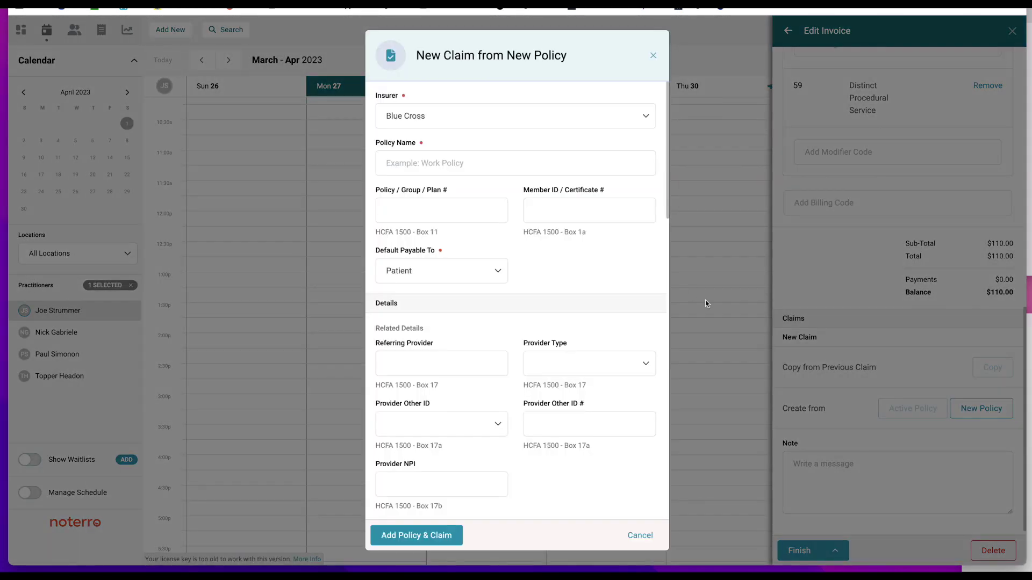
{"action": "left_click", "coordinate": [447, 171]}
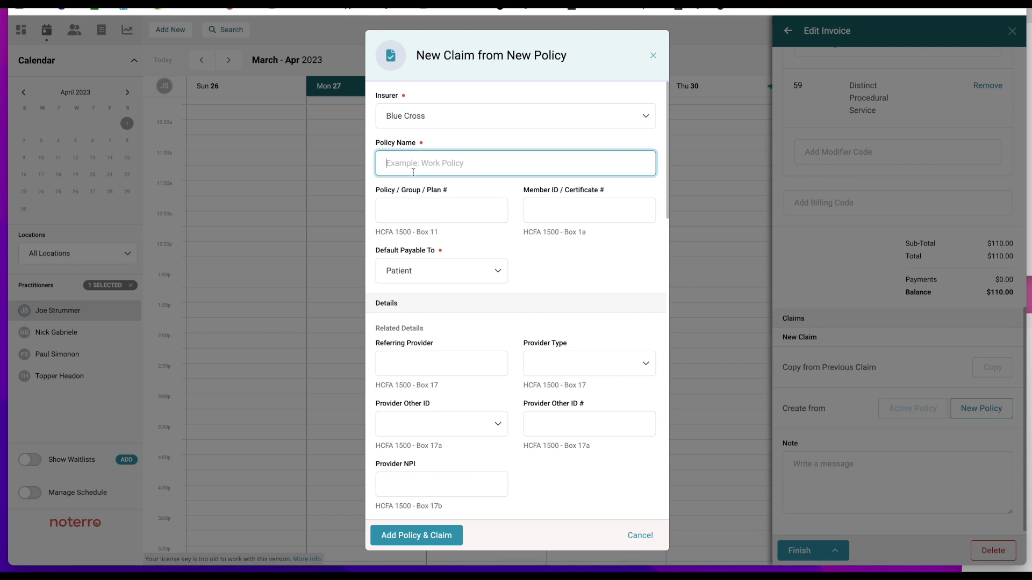
{"action": "type", "text": "Work"}
{"action": "left_click", "coordinate": [406, 208]}
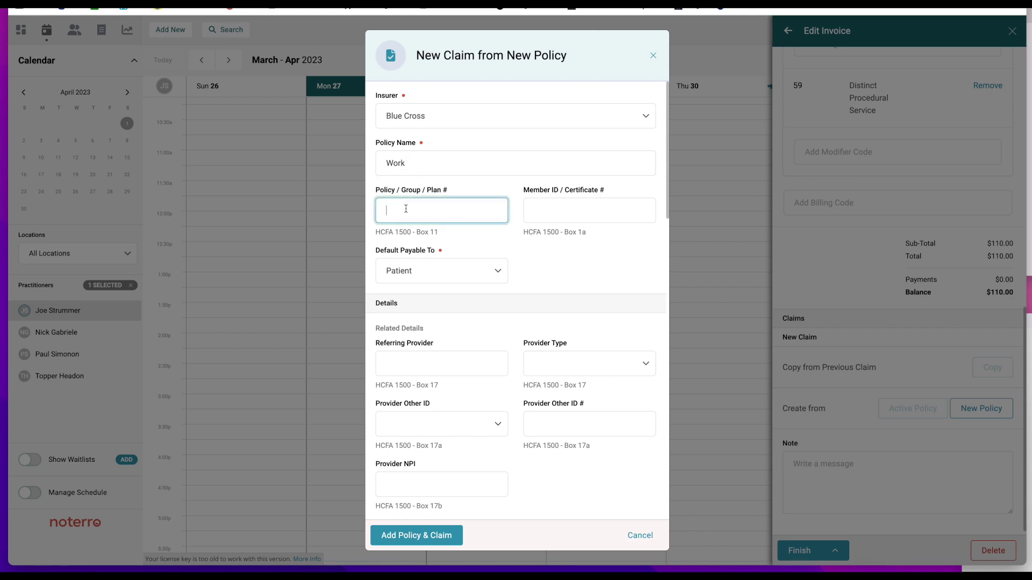
{"action": "left_click", "coordinate": [556, 208]}
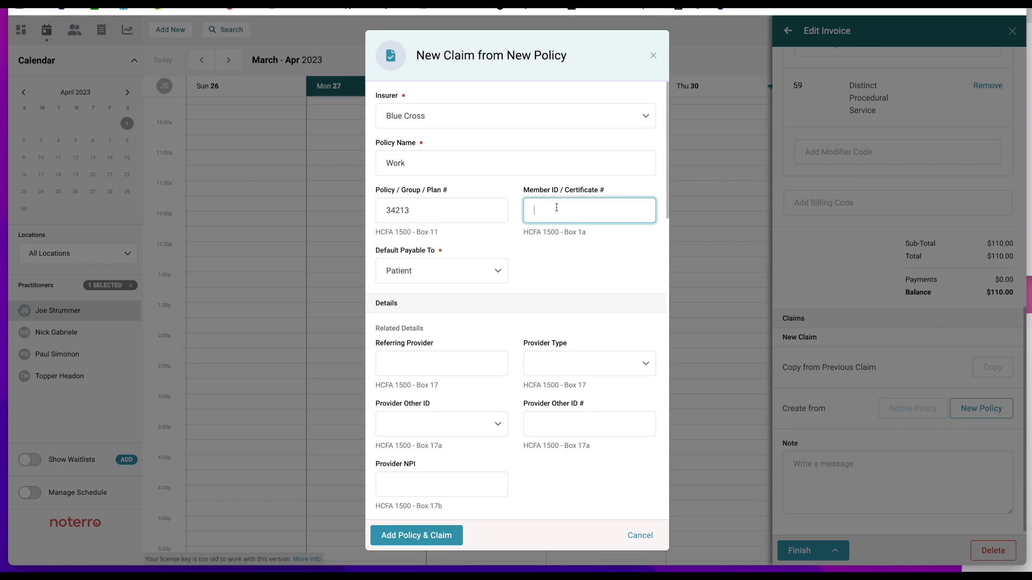
- Set the policy's Default Payable To to Clinic
{"action": "left_click", "coordinate": [461, 276]}
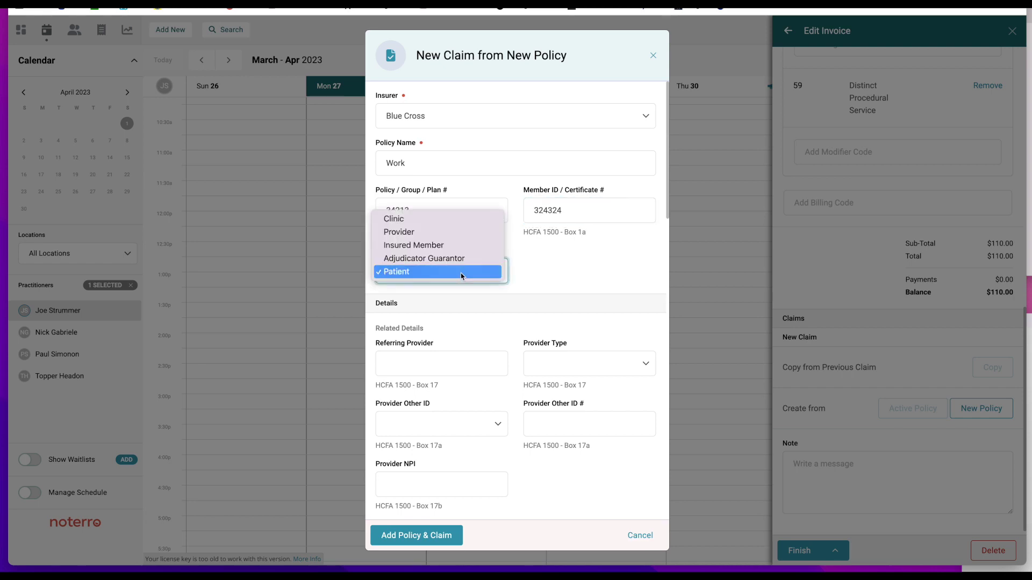
{"action": "left_click", "coordinate": [397, 219]}
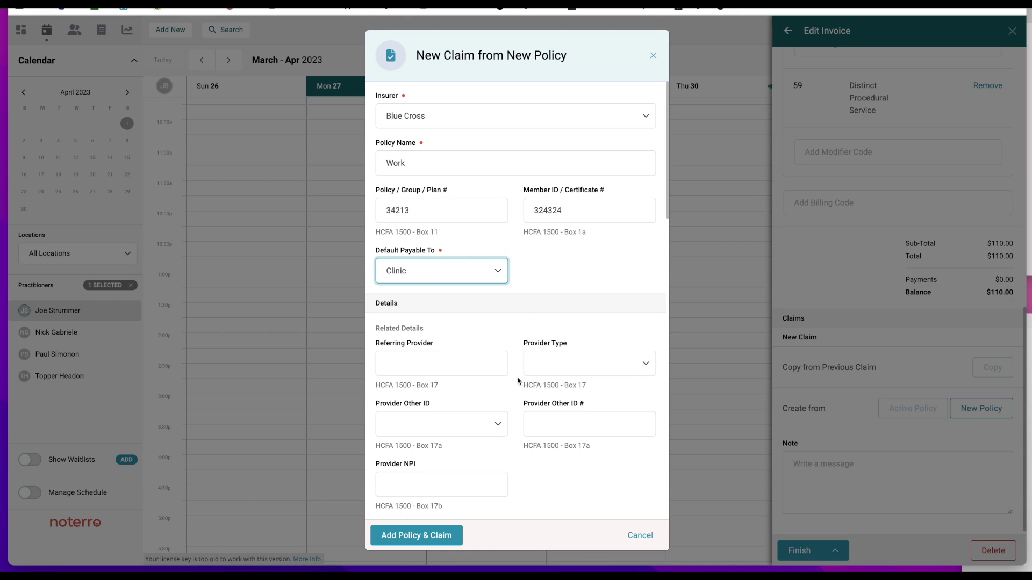
{"action": "scroll", "coordinate": [518, 380], "scroll_direction": "down", "scroll_amount": 5}
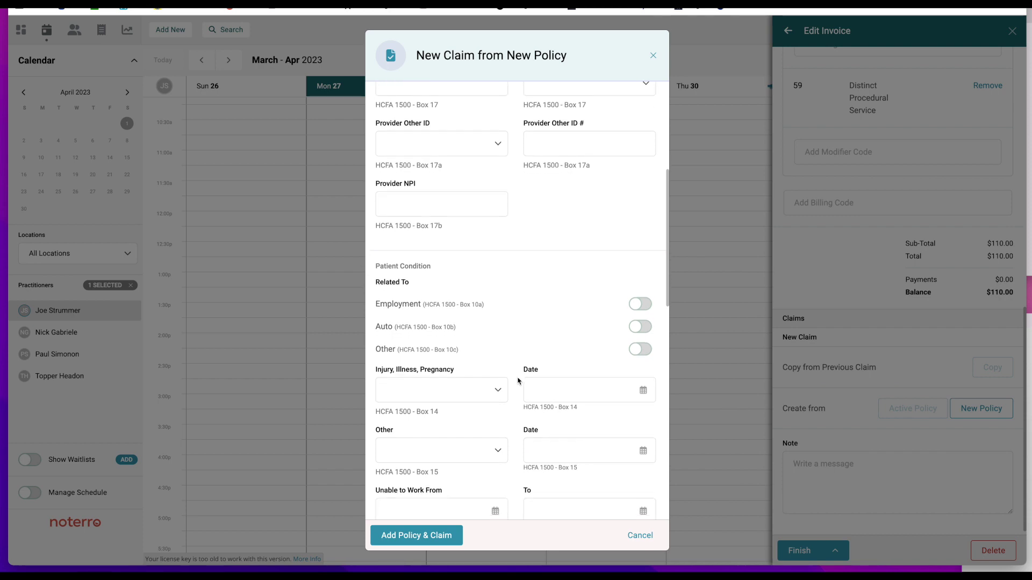
{"action": "scroll", "coordinate": [518, 381], "scroll_direction": "up", "scroll_amount": 7}
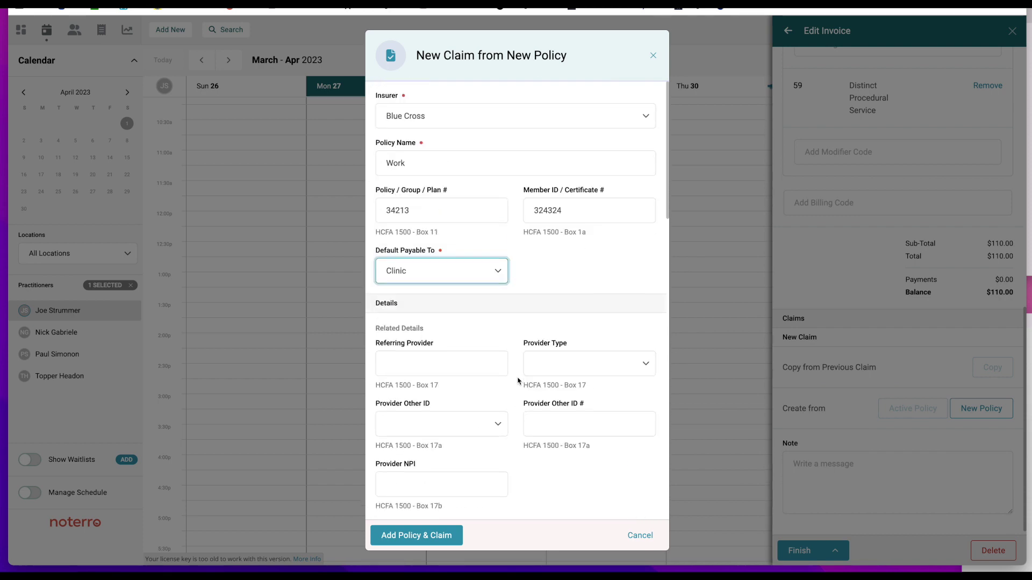
- Add the primary Work – Blue Cross claim to the invoice and start its EOB
{"action": "left_click", "coordinate": [408, 537]}
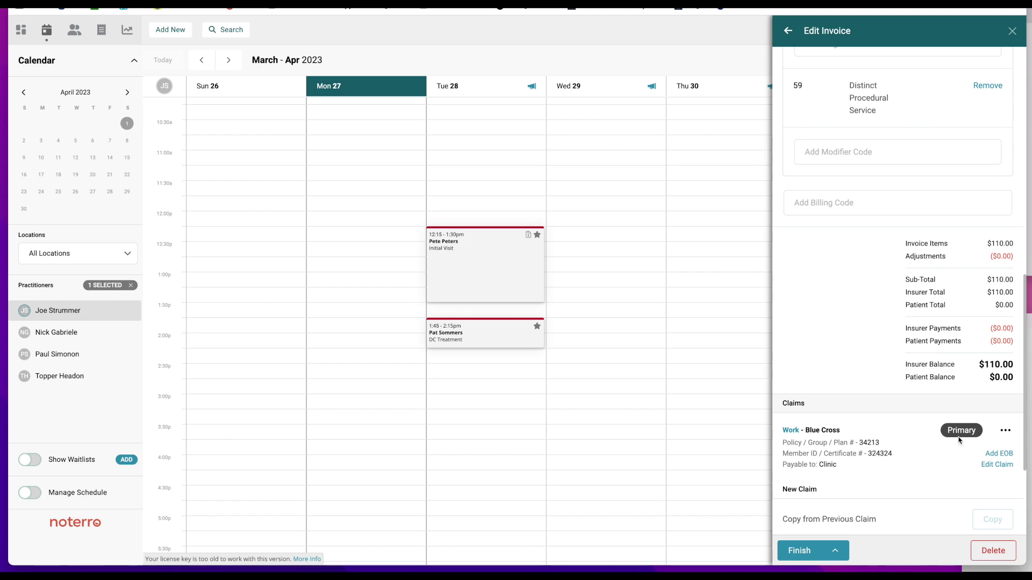
{"action": "left_click", "coordinate": [1005, 430]}
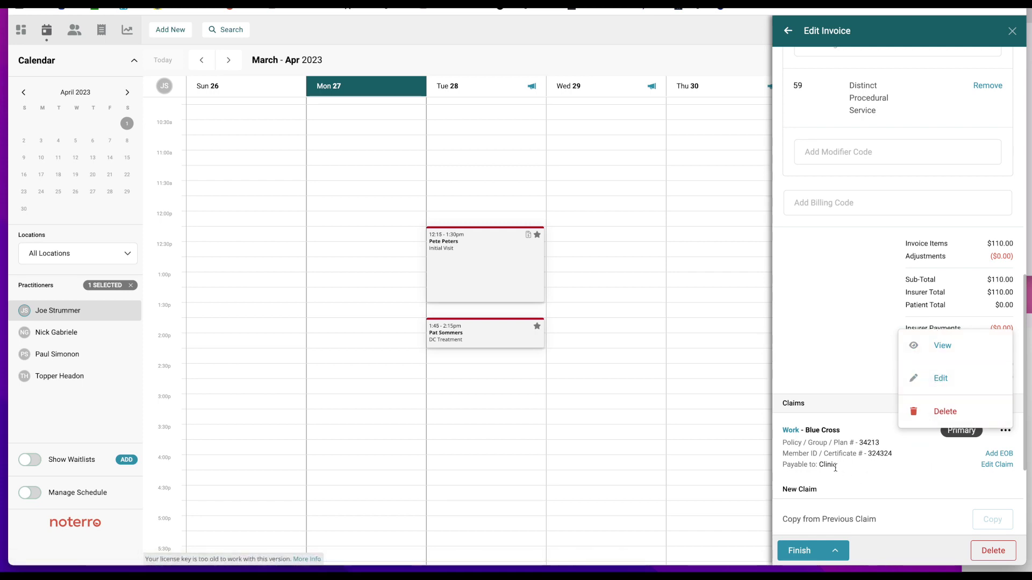
{"action": "left_click", "coordinate": [912, 469]}
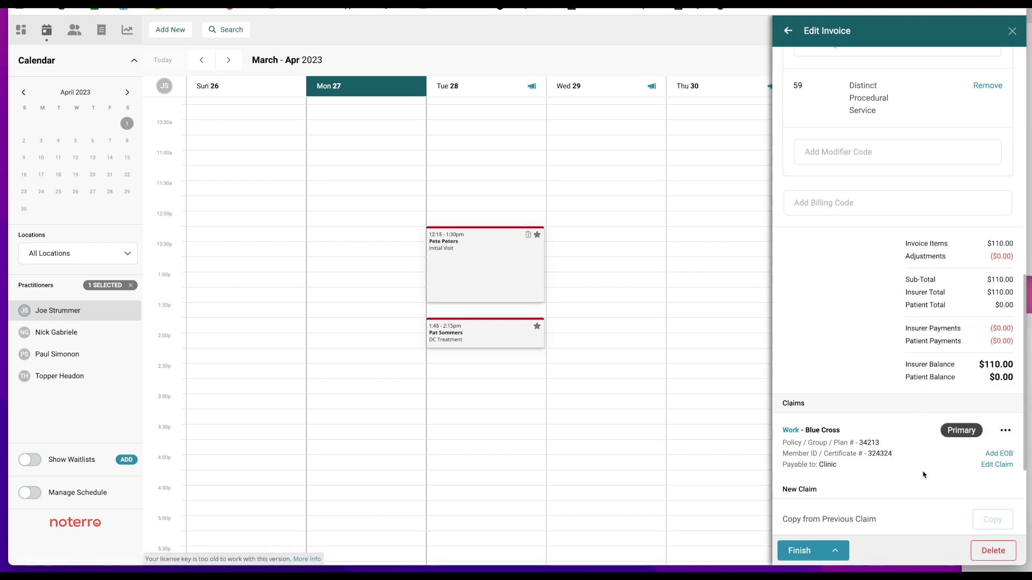
{"action": "left_click", "coordinate": [1003, 454]}
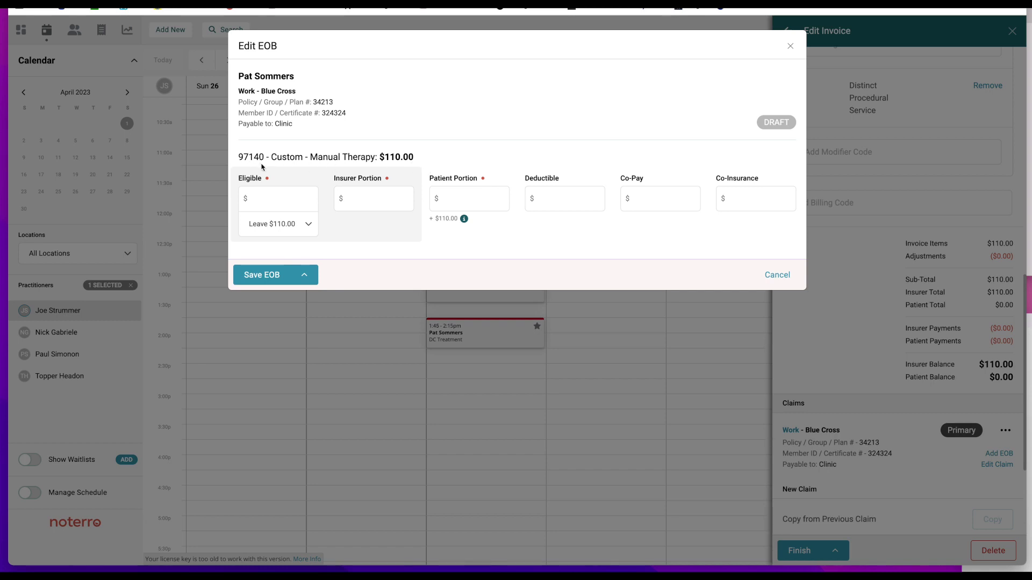
- Enter a $100 eligible amount in the EOB
{"action": "left_click", "coordinate": [283, 200]}
{"action": "type", "text": "100"}
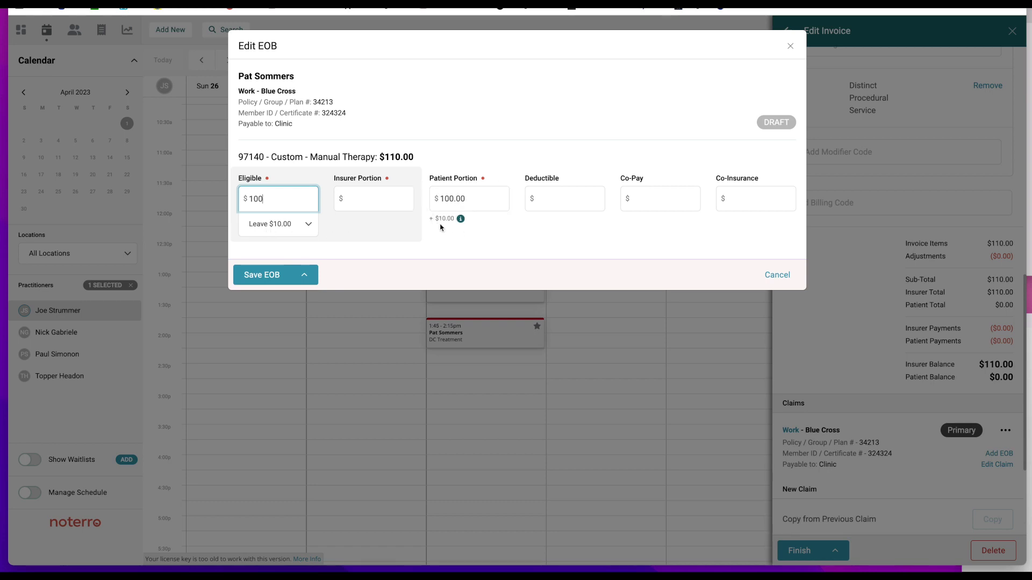
{"action": "left_click", "coordinate": [296, 231]}
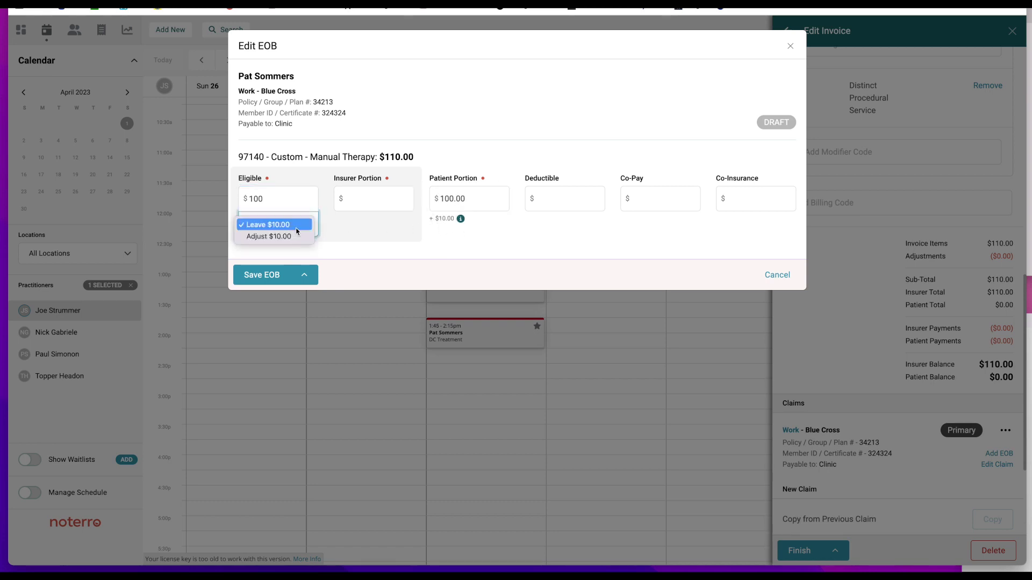
{"action": "left_click", "coordinate": [291, 237]}
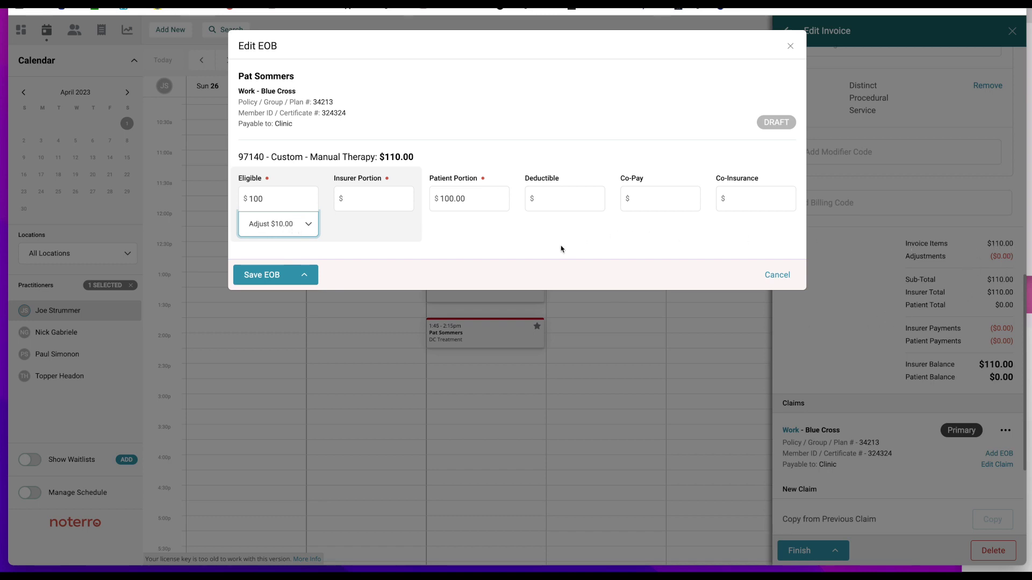
- Set the insurer portion to $90, leave the $10 with the patient, and save as Approved
{"action": "left_click", "coordinate": [349, 205]}
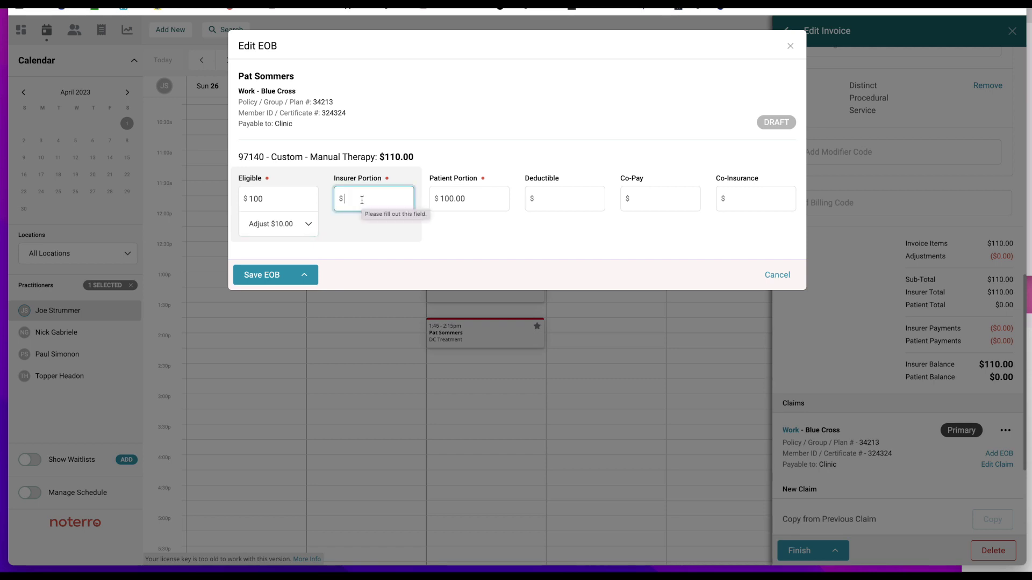
{"action": "type", "text": "90"}
{"action": "left_click", "coordinate": [469, 236]}
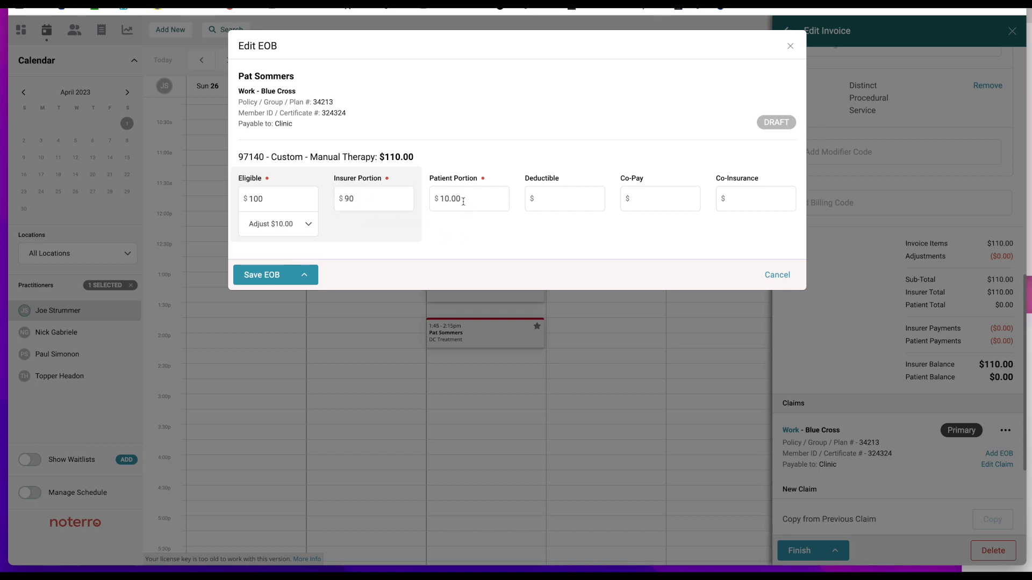
{"action": "left_click", "coordinate": [301, 228]}
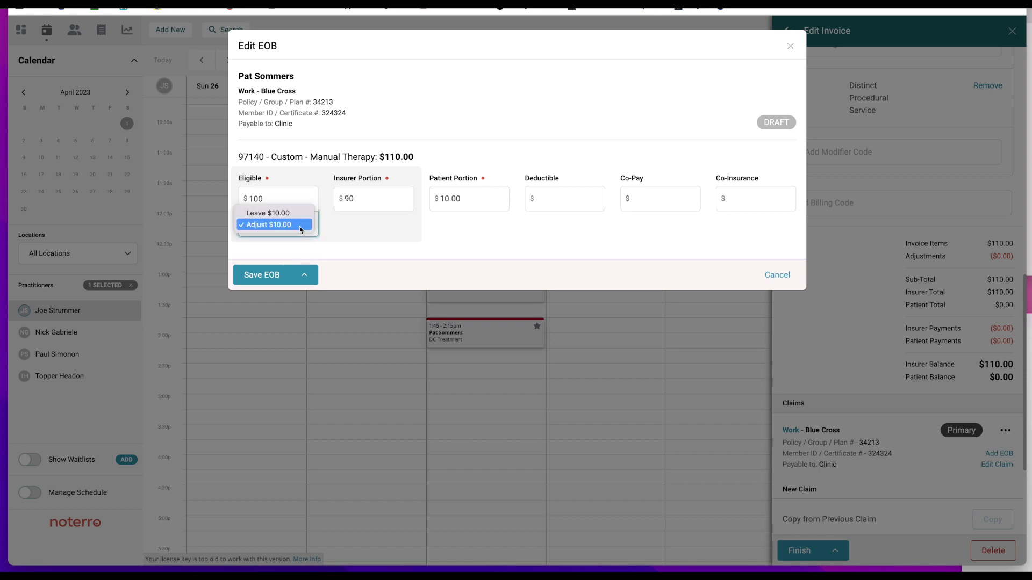
{"action": "left_click", "coordinate": [277, 212]}
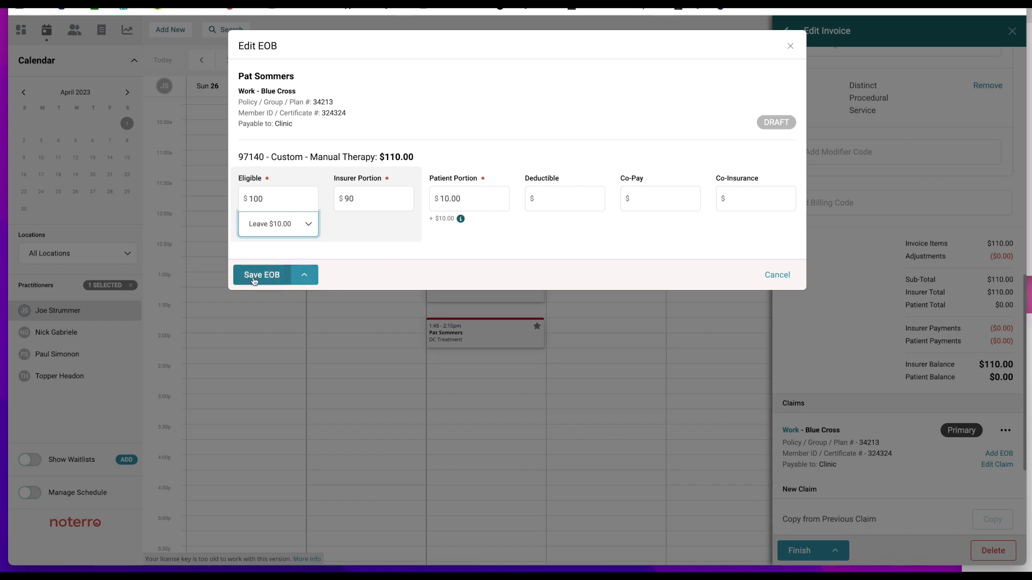
{"action": "left_click", "coordinate": [305, 276]}
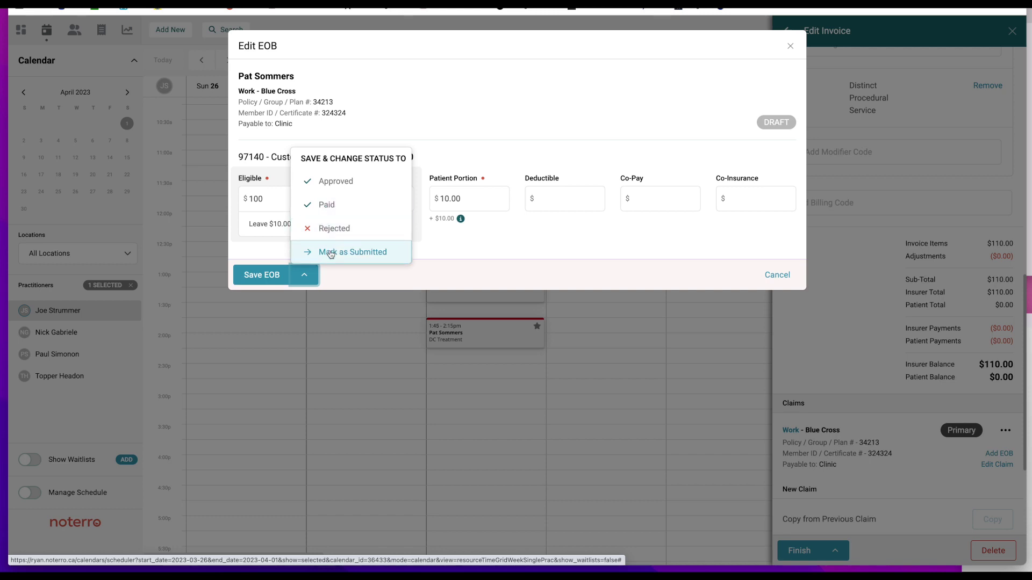
{"action": "left_click", "coordinate": [329, 186]}
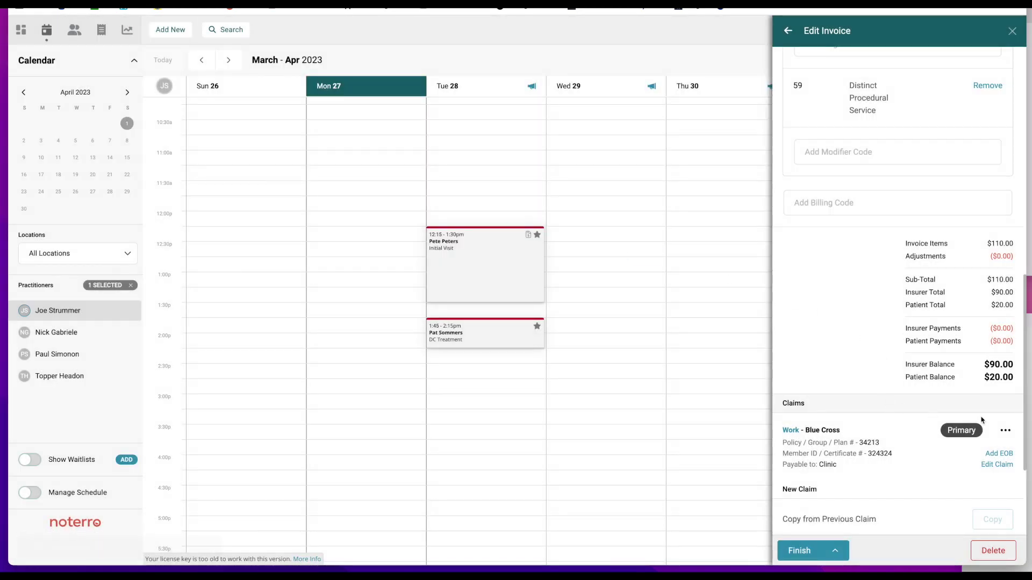
- Review the saved EOB, then finish Invoice #3 with 97140 billed at $110.00 as Insured
{"action": "left_click", "coordinate": [1005, 455]}
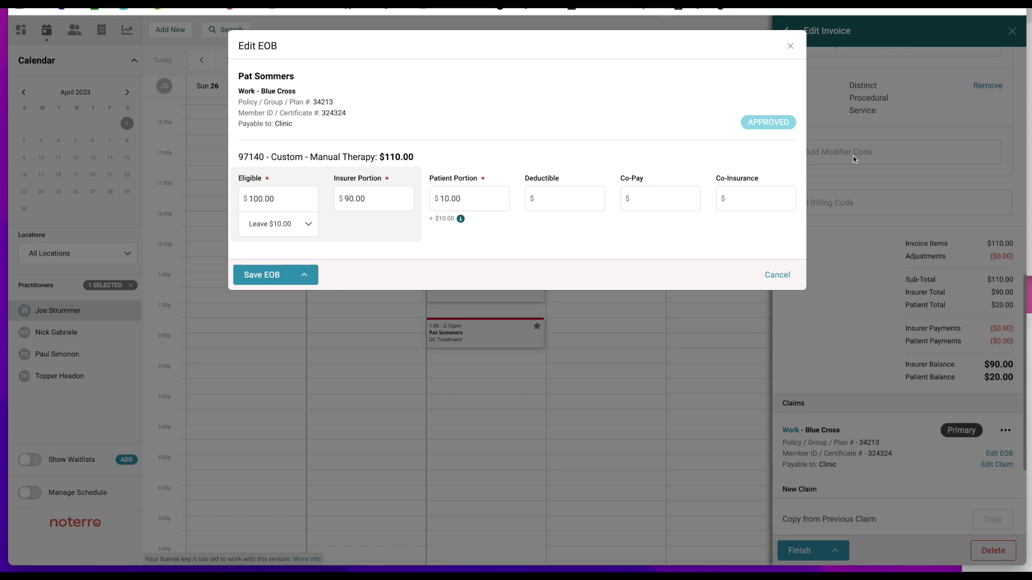
{"action": "left_click", "coordinate": [789, 47]}
{"action": "scroll", "coordinate": [889, 356], "scroll_direction": "down", "scroll_amount": 3}
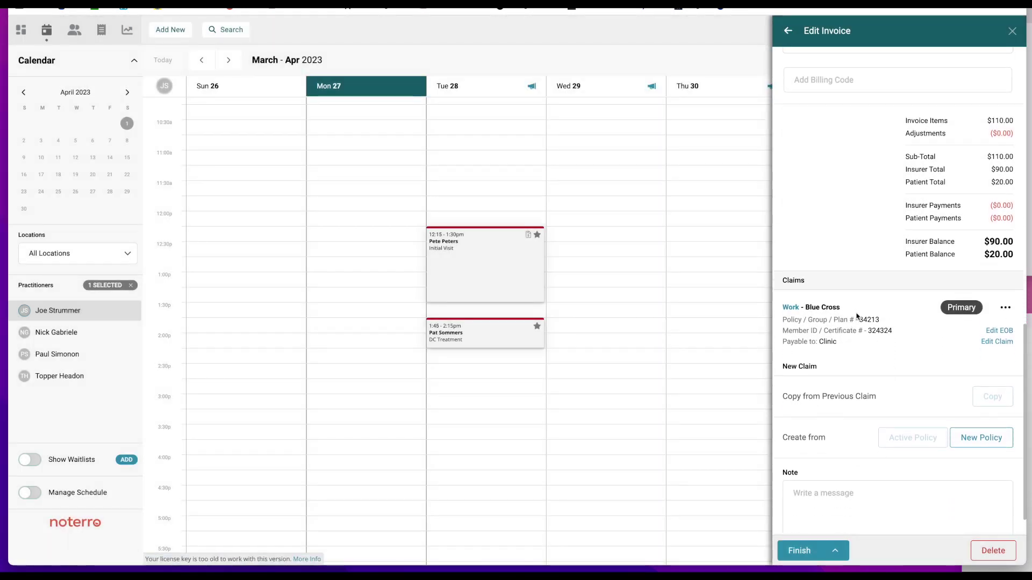
{"action": "scroll", "coordinate": [870, 319], "scroll_direction": "up", "scroll_amount": 3}
{"action": "scroll", "coordinate": [886, 320], "scroll_direction": "up", "scroll_amount": 4}
{"action": "scroll", "coordinate": [886, 318], "scroll_direction": "up", "scroll_amount": 4}
{"action": "scroll", "coordinate": [886, 318], "scroll_direction": "down", "scroll_amount": 5}
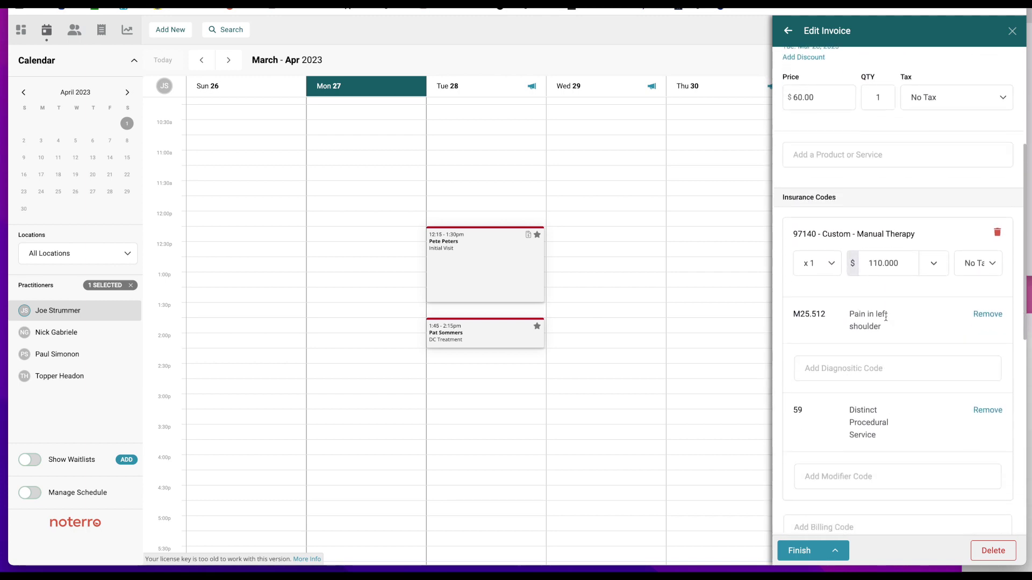
{"action": "left_click", "coordinate": [832, 548]}
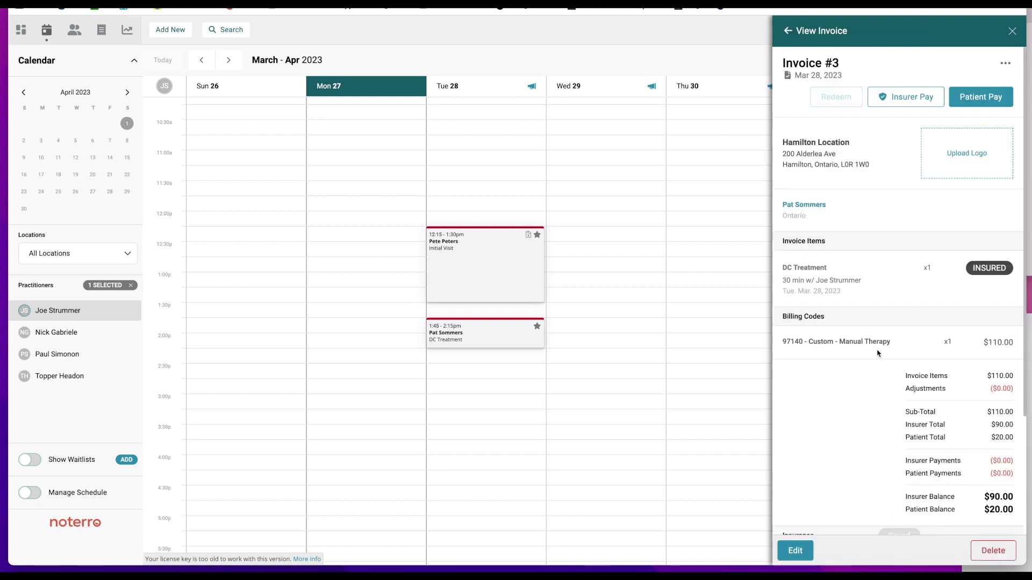
{"action": "scroll", "coordinate": [878, 353], "scroll_direction": "down", "scroll_amount": 2}
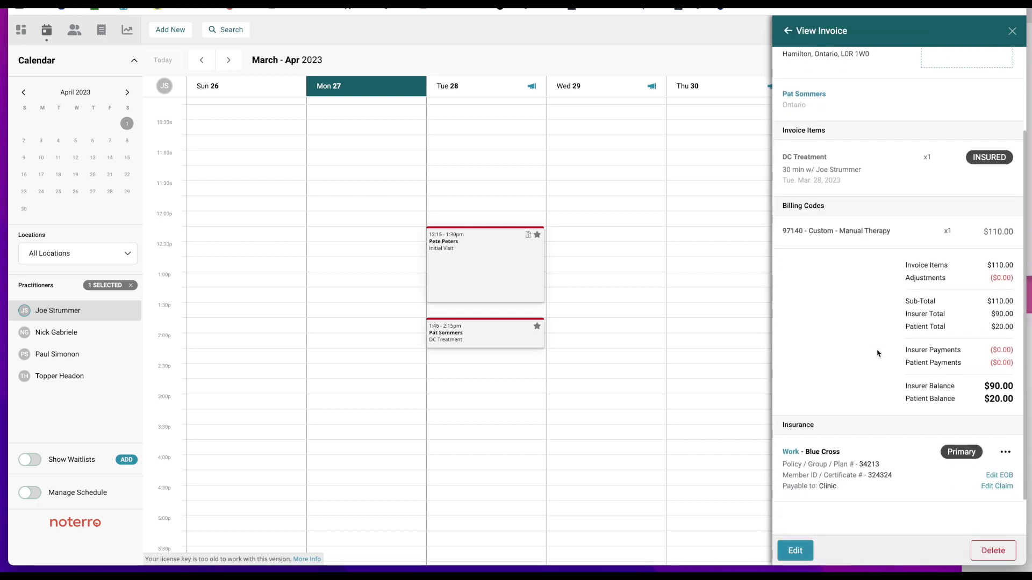
{"action": "scroll", "coordinate": [878, 353], "scroll_direction": "up", "scroll_amount": 3}
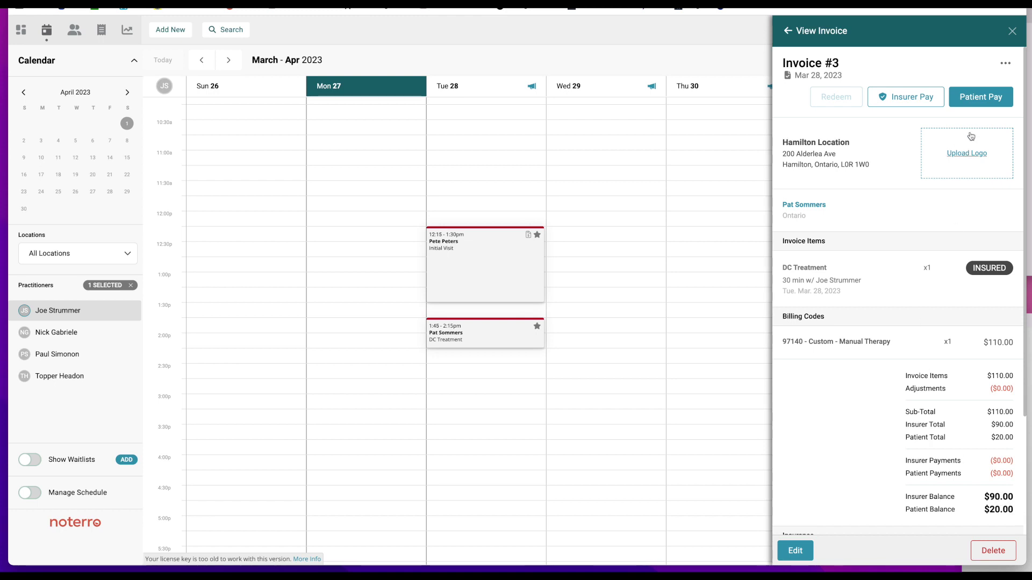
- Record a $20.00 cash patient payment toward invoice INV-3
{"action": "left_click", "coordinate": [977, 100]}
{"action": "left_click_drag", "start_coordinate": [948, 116], "coordinate": [907, 118]}
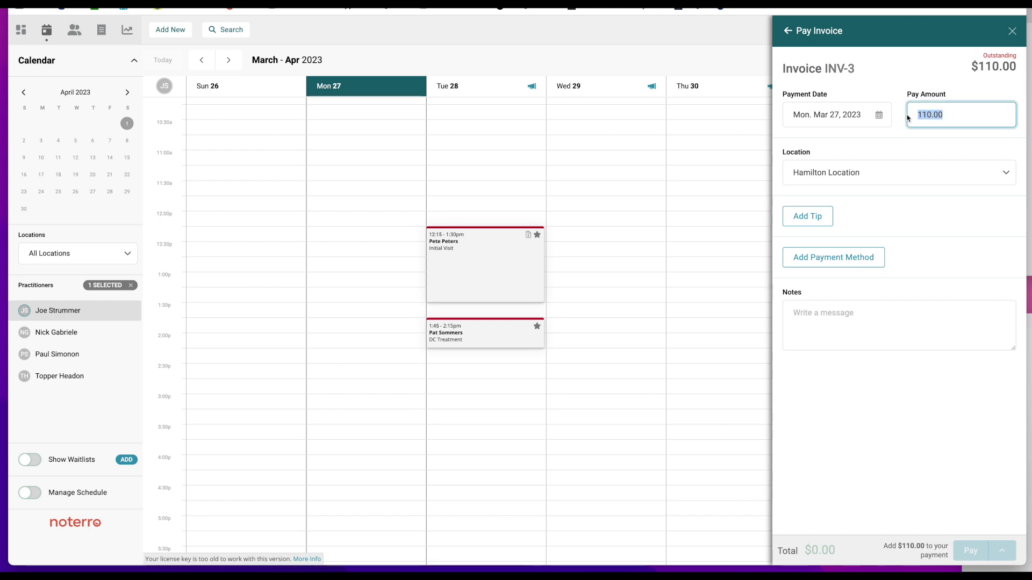
{"action": "type", "text": "20"}
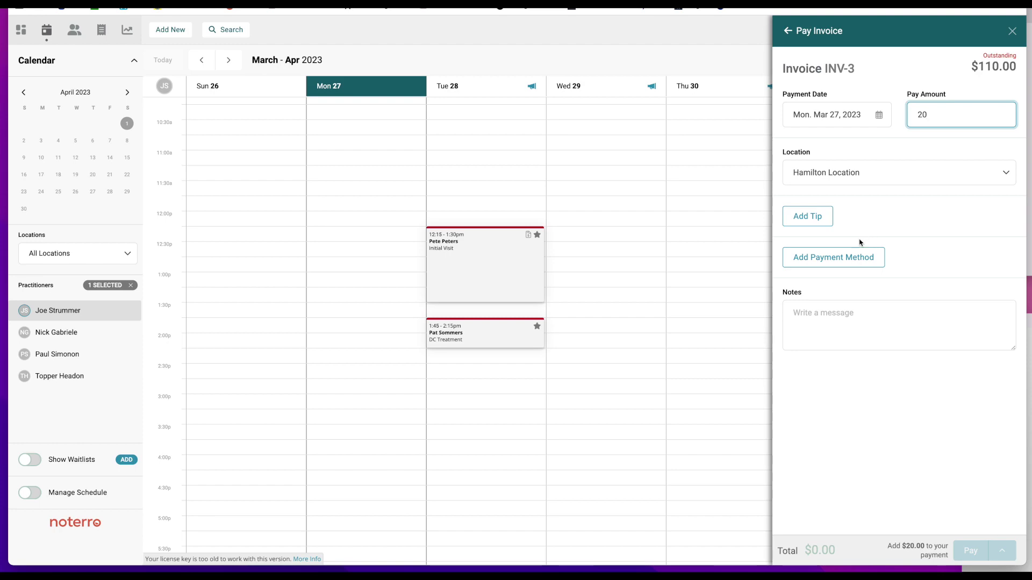
{"action": "left_click", "coordinate": [841, 258]}
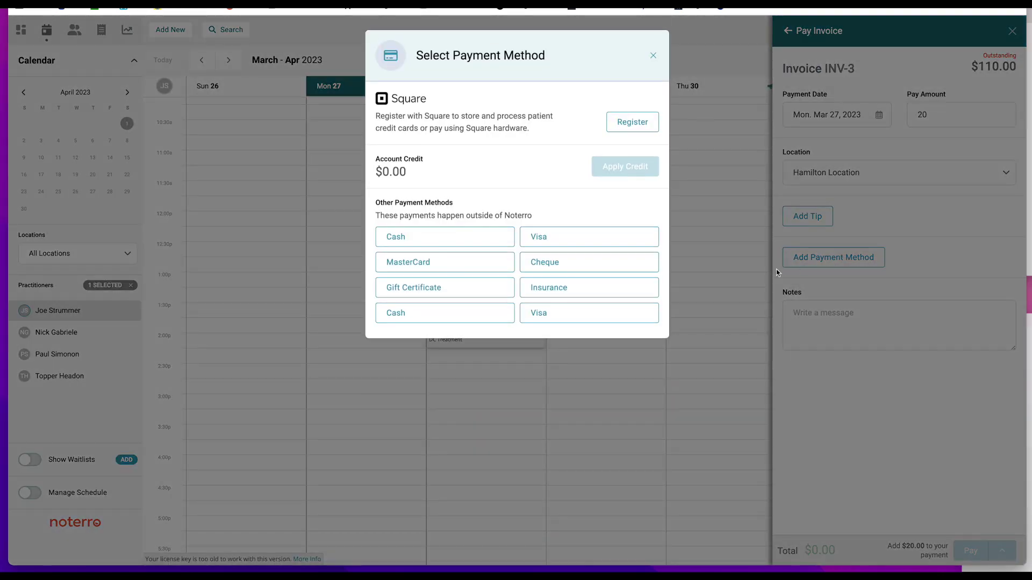
{"action": "left_click", "coordinate": [436, 238]}
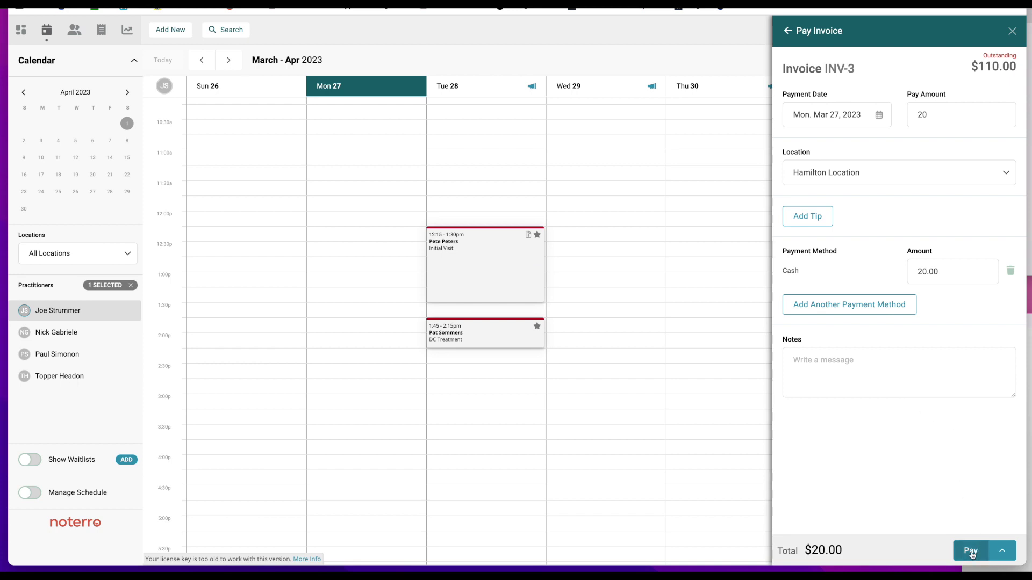
{"action": "left_click", "coordinate": [1005, 555]}
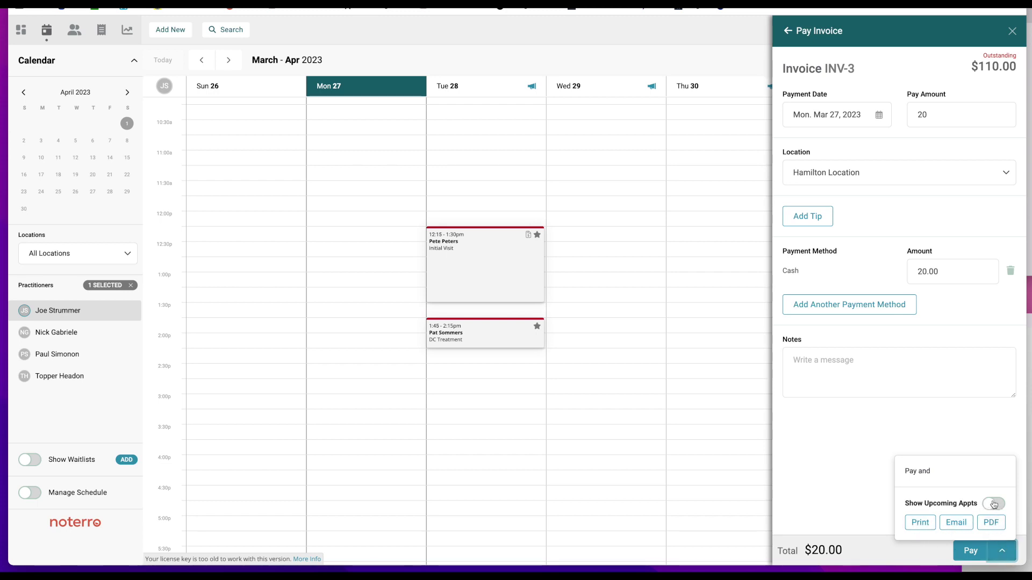
{"action": "left_click", "coordinate": [970, 552]}
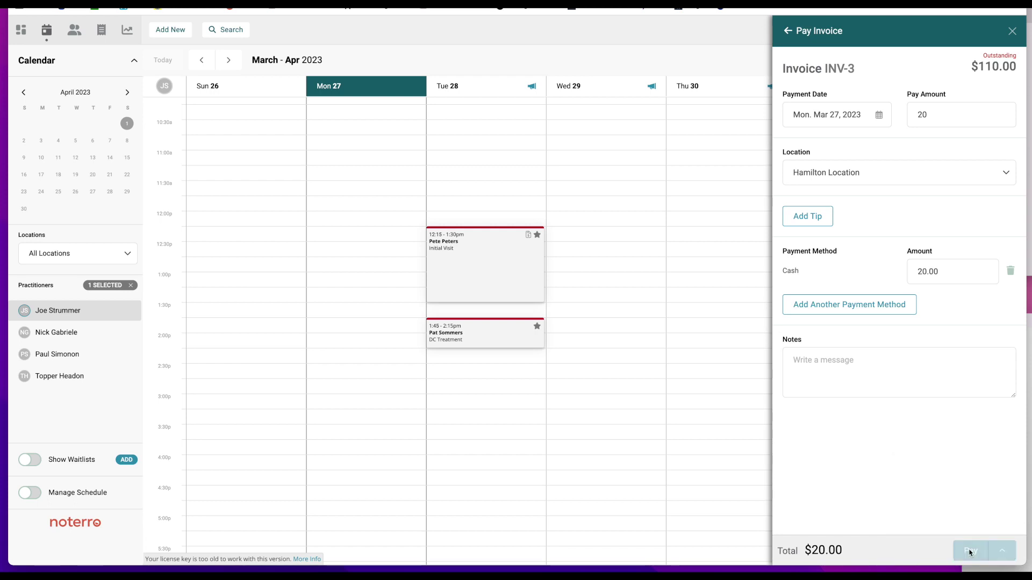
- Reopen INV-3 from the Tue 28 DC Treatment appointment to check the $20 cash transaction
{"action": "left_click", "coordinate": [504, 339]}
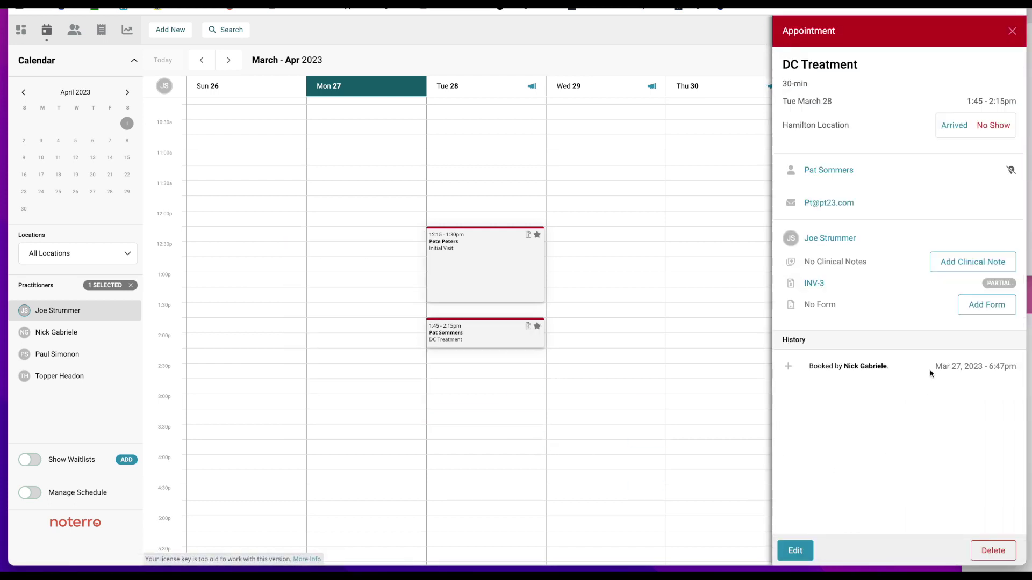
{"action": "left_click", "coordinate": [813, 288]}
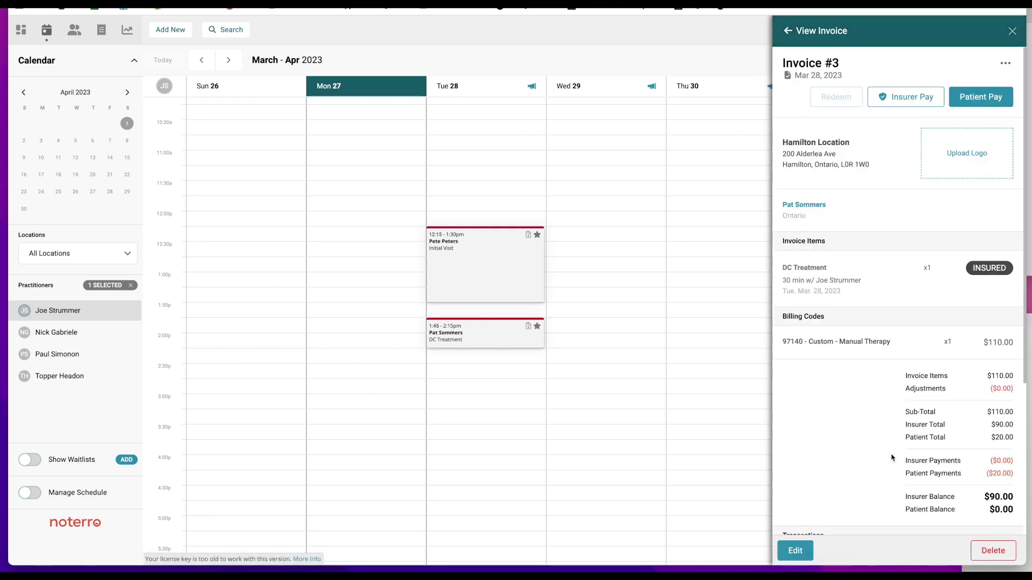
{"action": "scroll", "coordinate": [914, 456], "scroll_direction": "down", "scroll_amount": 3}
{"action": "scroll", "coordinate": [907, 448], "scroll_direction": "down", "scroll_amount": 1}
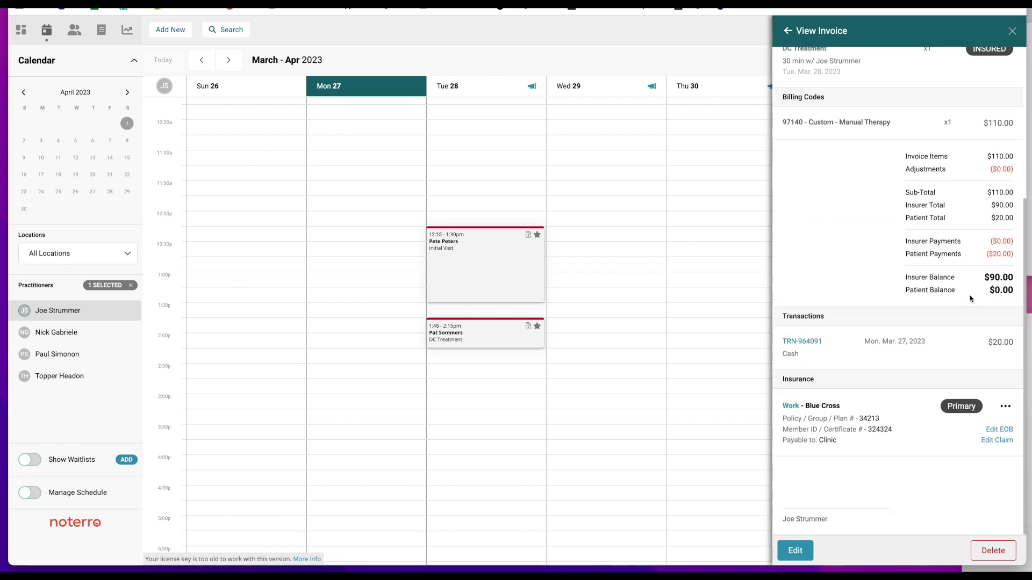
{"action": "scroll", "coordinate": [941, 258], "scroll_direction": "up", "scroll_amount": 1}
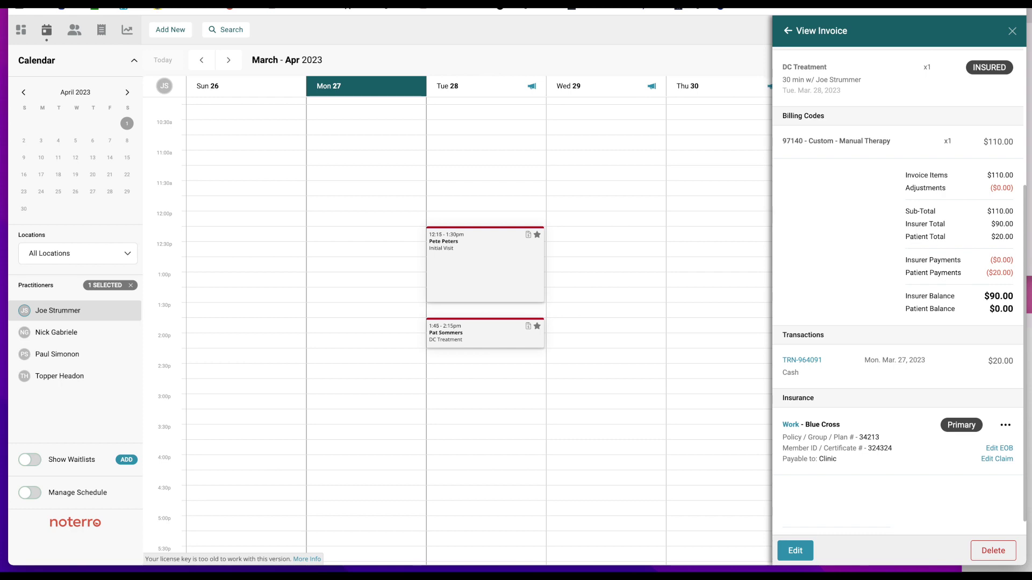
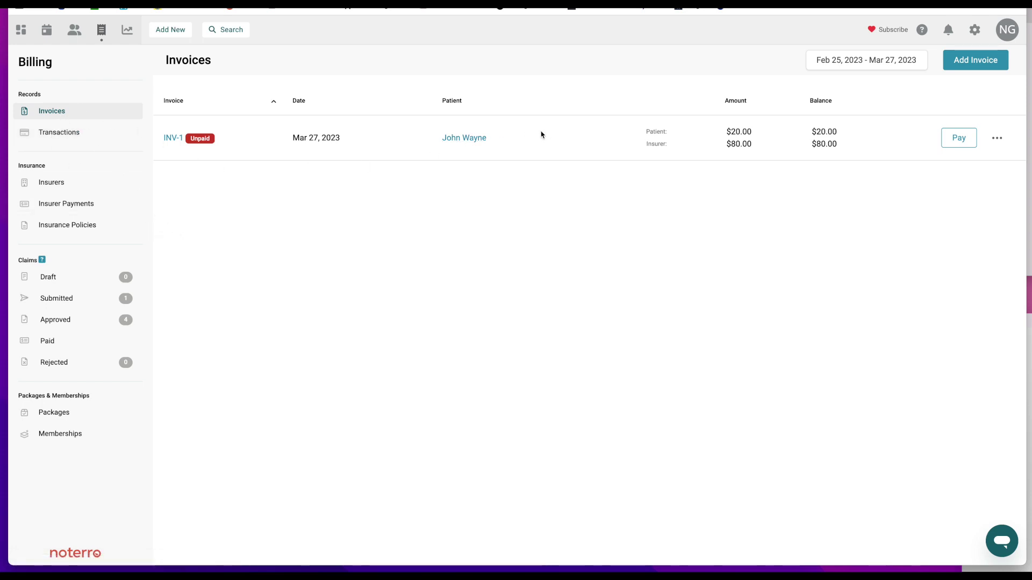
- On the invoices list for Feb 25 – Mar 27, 2023, showing unpaid INV-1, open the date range choices
{"action": "left_click", "coordinate": [922, 60]}
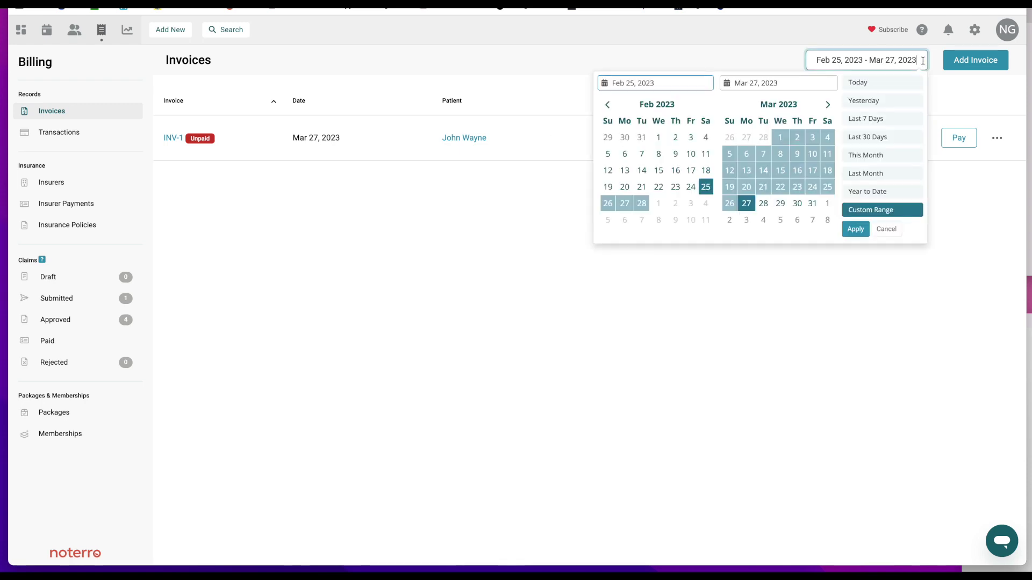
- Filter the invoices to Mar 26 – Mar 29, 2023 so INV-1, INV-2 and INV-3 appear
{"action": "left_click", "coordinate": [779, 205]}
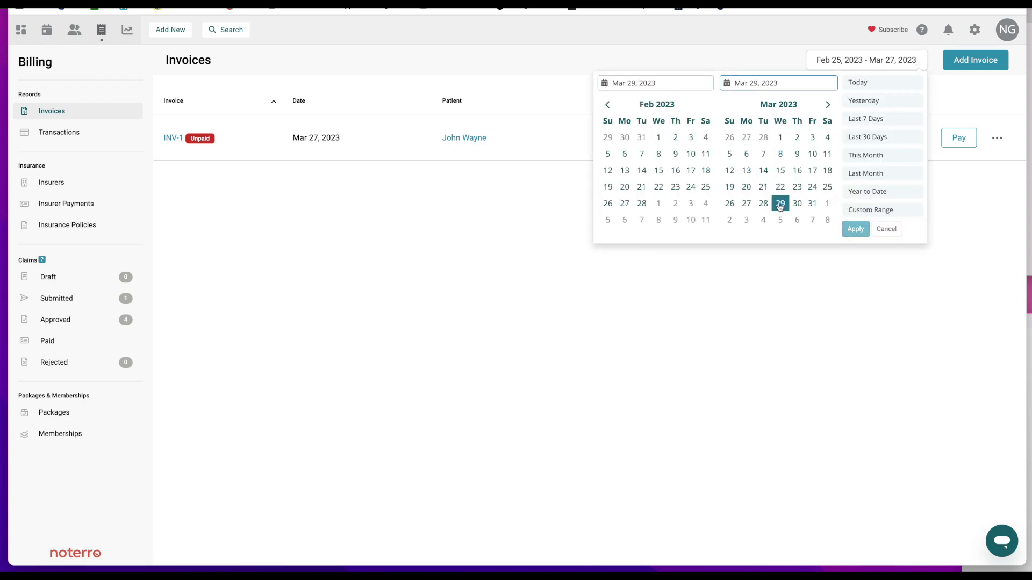
{"action": "right_click", "coordinate": [972, 62]}
{"action": "left_click", "coordinate": [834, 243]}
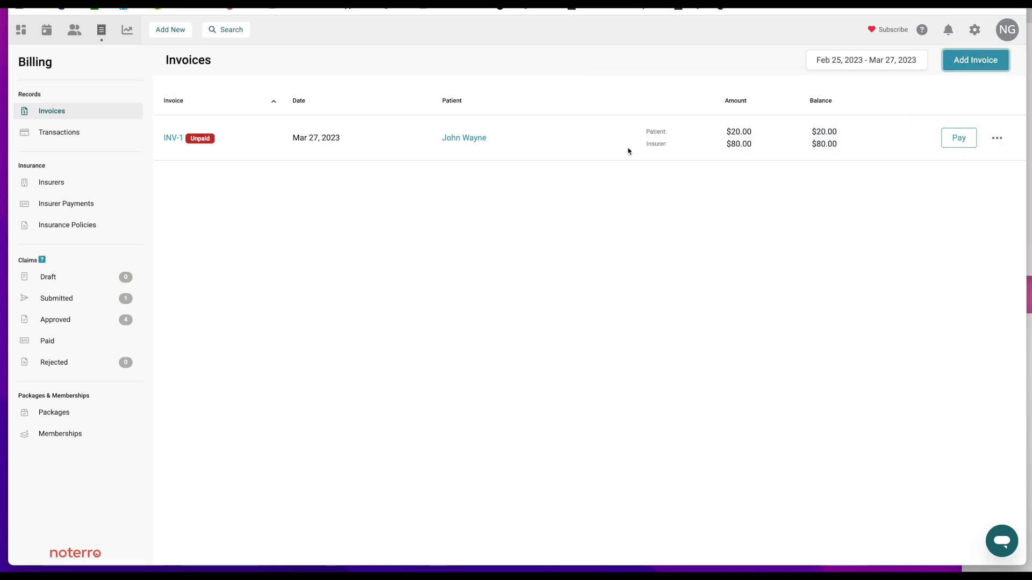
{"action": "left_click", "coordinate": [897, 63]}
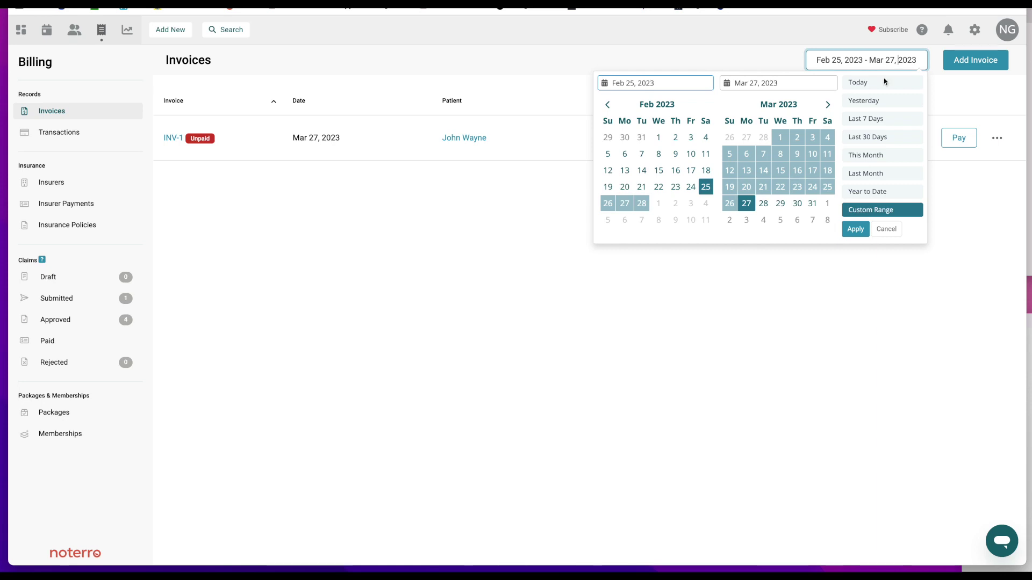
{"action": "left_click", "coordinate": [780, 206]}
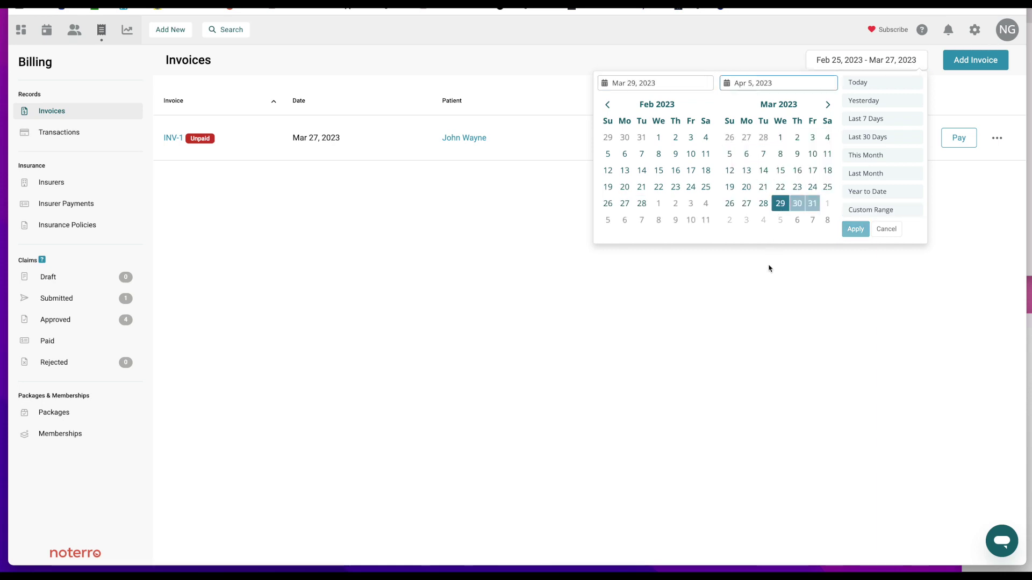
{"action": "left_click", "coordinate": [729, 204]}
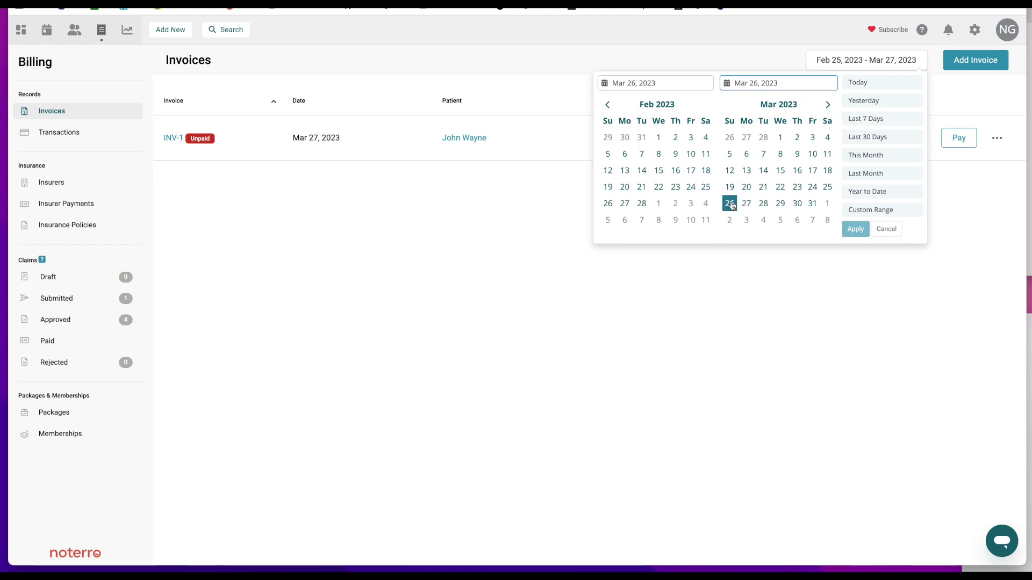
{"action": "left_click", "coordinate": [784, 206]}
{"action": "left_click", "coordinate": [856, 229]}
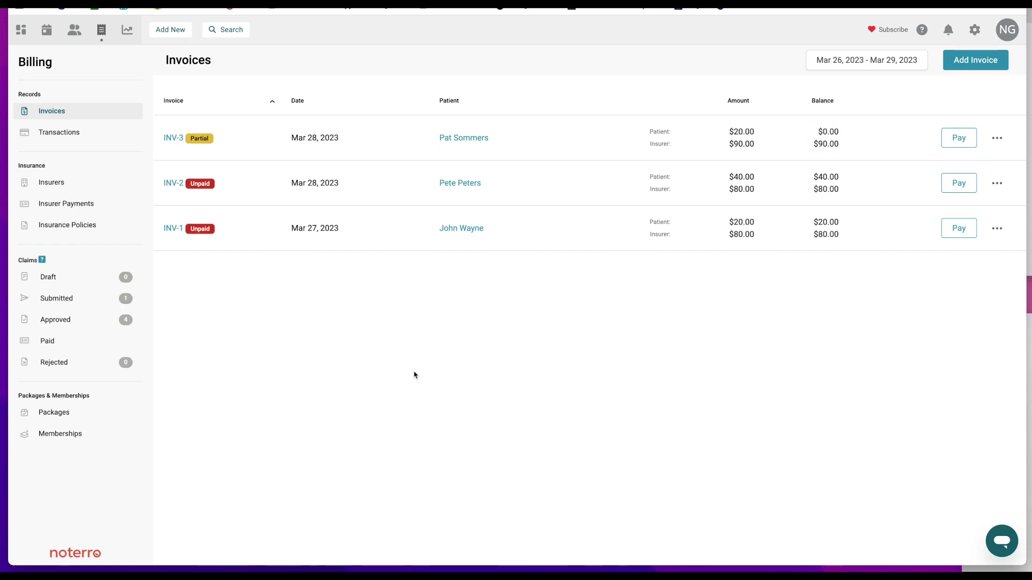
- Check the Blue Cross actions under Insurers, then view the five active insurance policies
{"action": "left_click", "coordinate": [50, 192]}
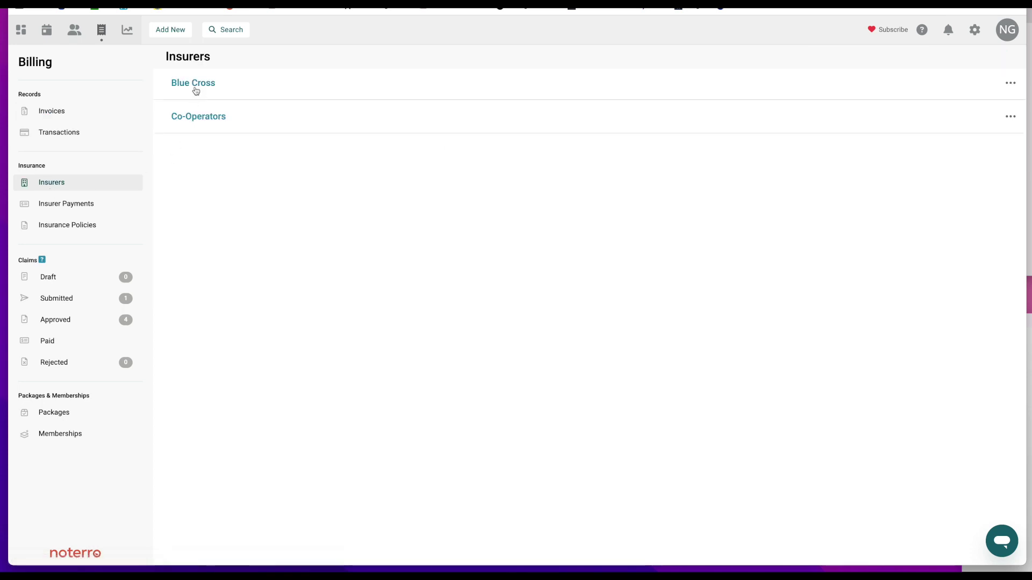
{"action": "left_click", "coordinate": [1013, 85]}
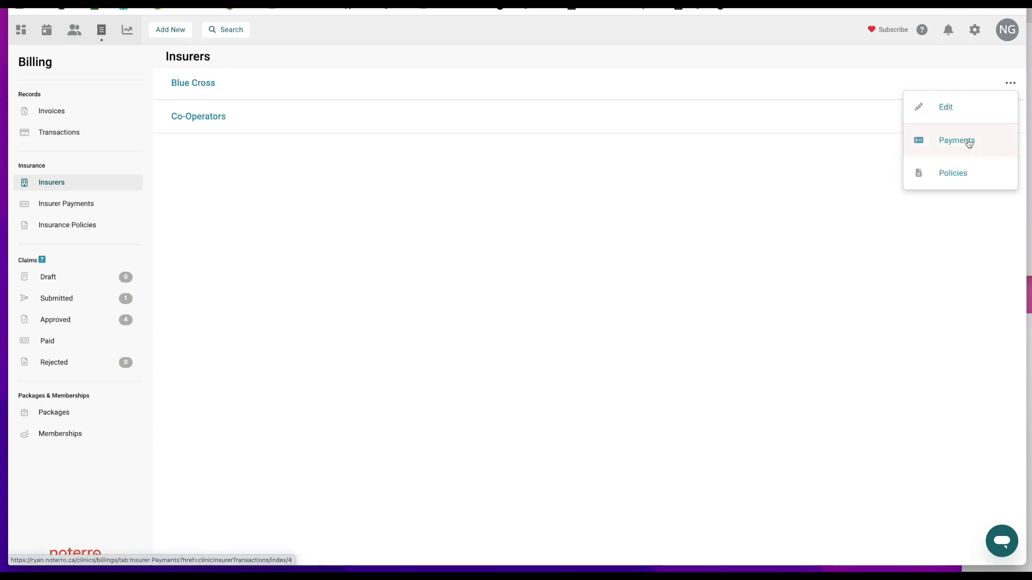
{"action": "left_click", "coordinate": [864, 241]}
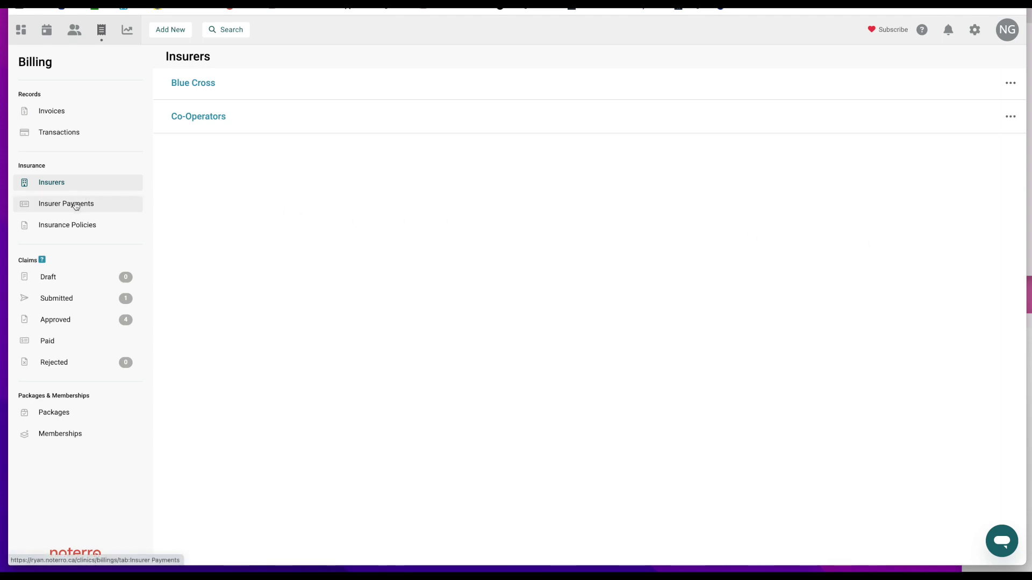
{"action": "left_click", "coordinate": [79, 229]}
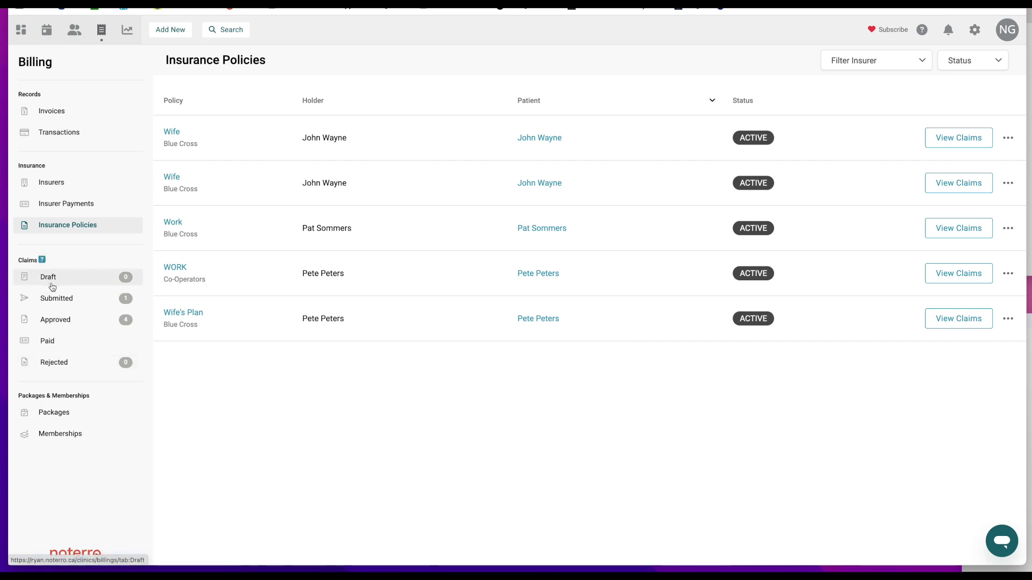
- Look through the draft, submitted and approved claims, then view the empty Insurer Payments page
{"action": "left_click", "coordinate": [49, 284]}
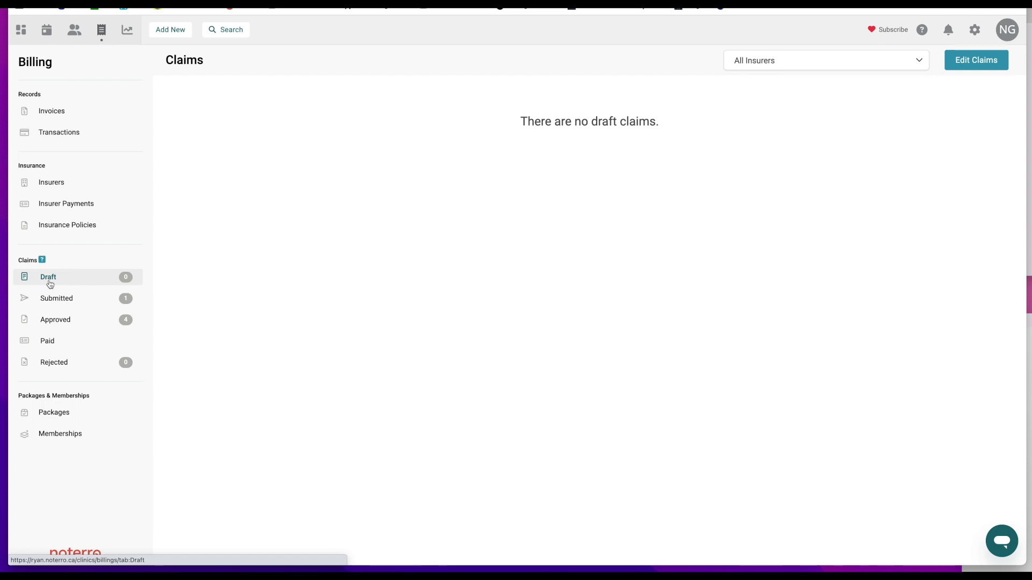
{"action": "left_click", "coordinate": [58, 305]}
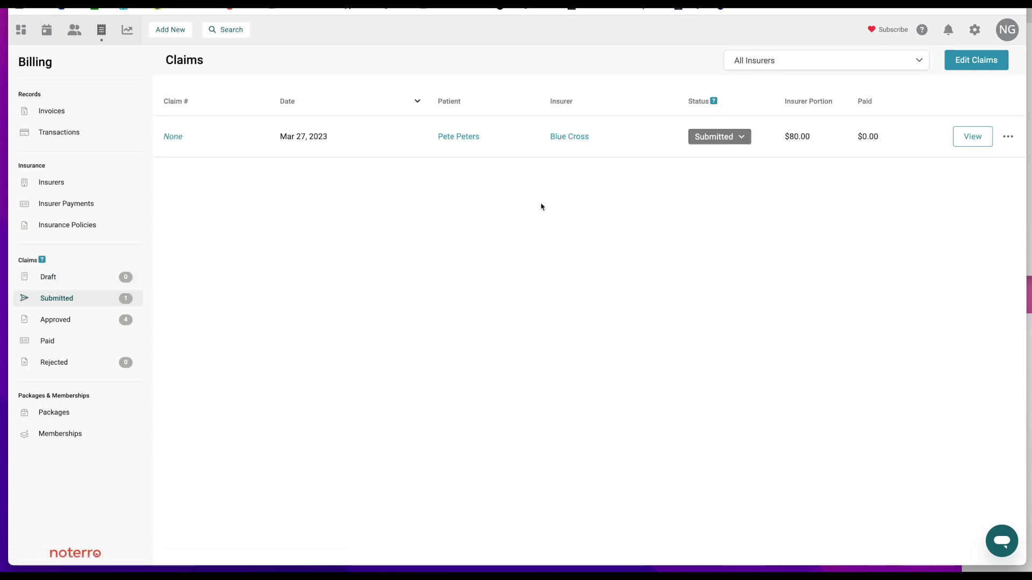
{"action": "left_click", "coordinate": [65, 321]}
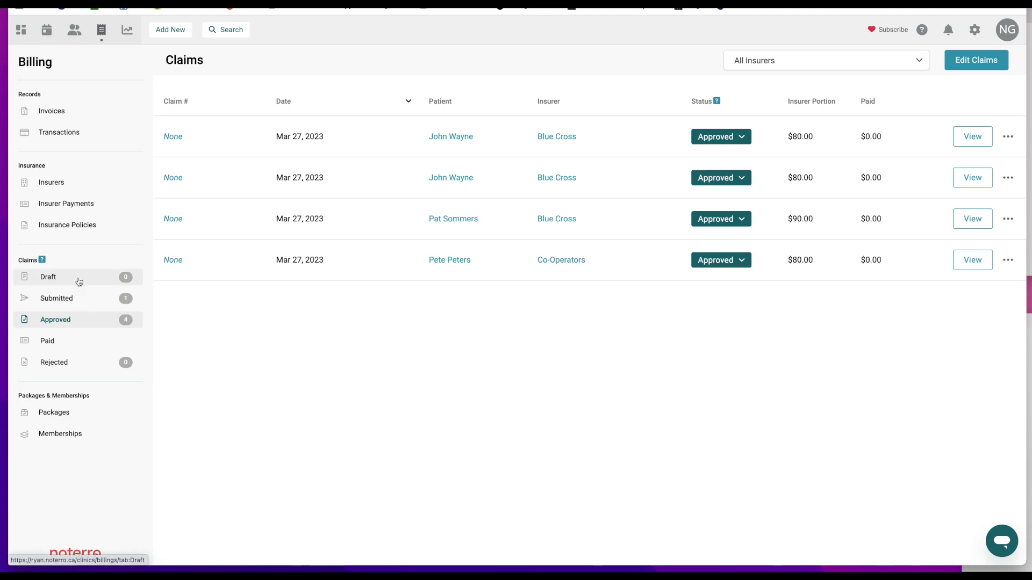
{"action": "left_click", "coordinate": [66, 204]}
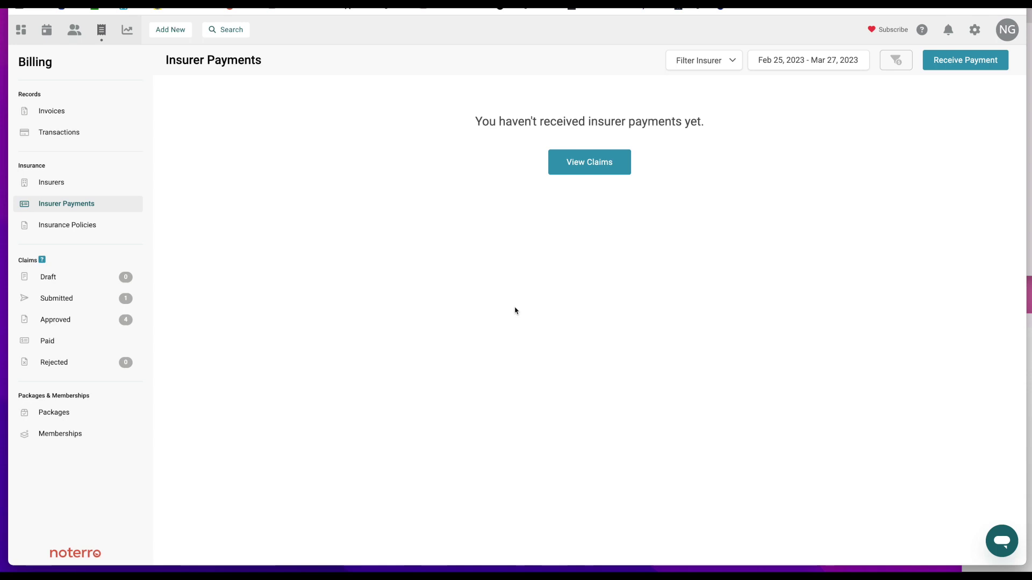
- Receive a $50 Insurance-method payment from Co-Operators and save it for issuing to claims
{"action": "left_click", "coordinate": [949, 68]}
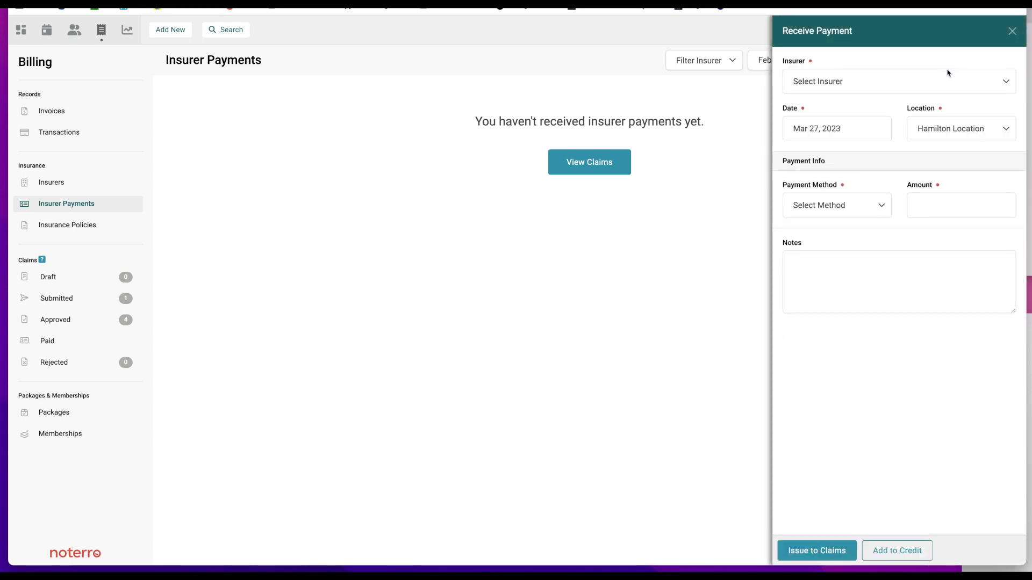
{"action": "left_click", "coordinate": [926, 88]}
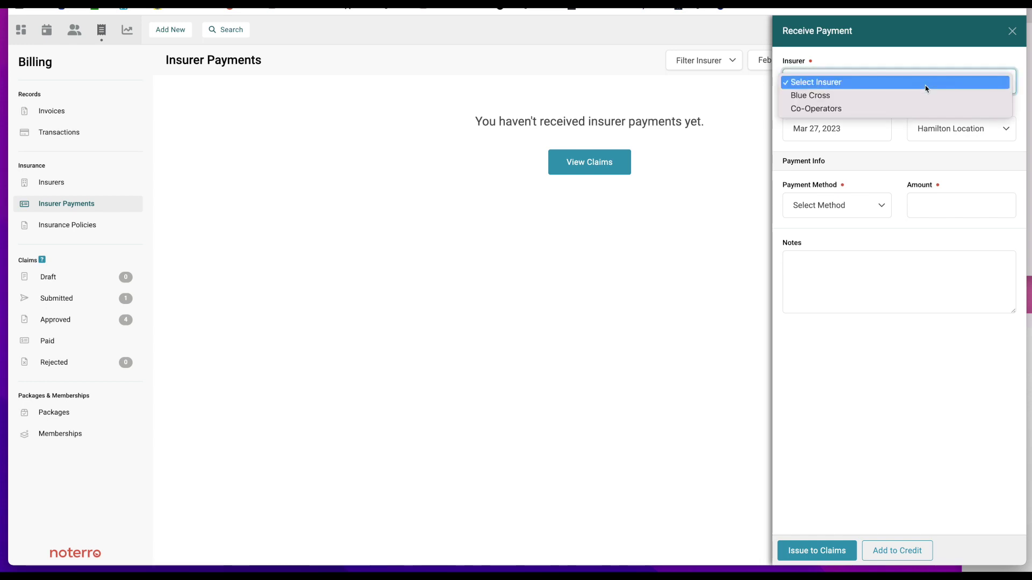
{"action": "left_click", "coordinate": [813, 109]}
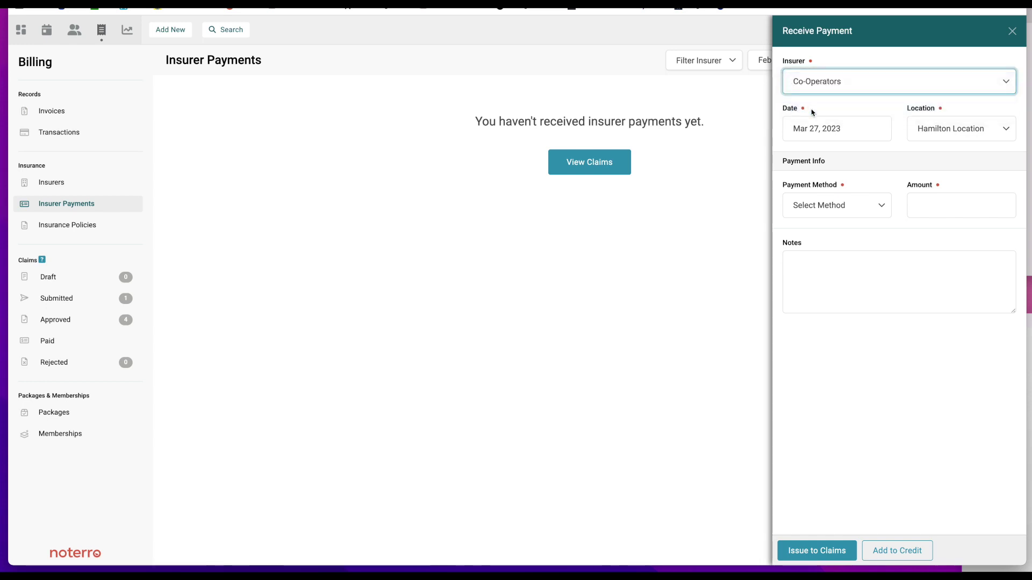
{"action": "left_click", "coordinate": [846, 215]}
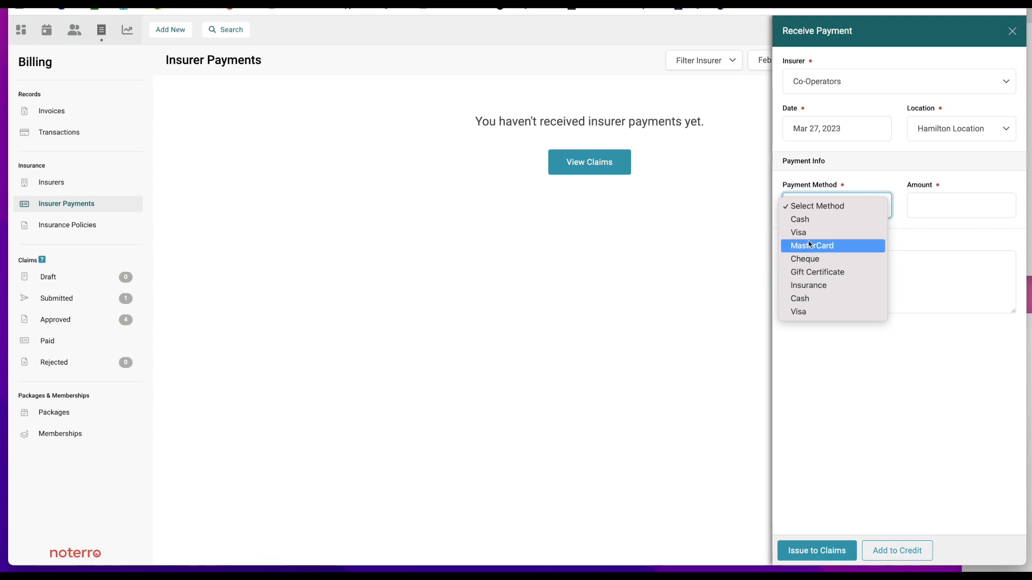
{"action": "left_click", "coordinate": [804, 285]}
{"action": "left_click", "coordinate": [926, 205]}
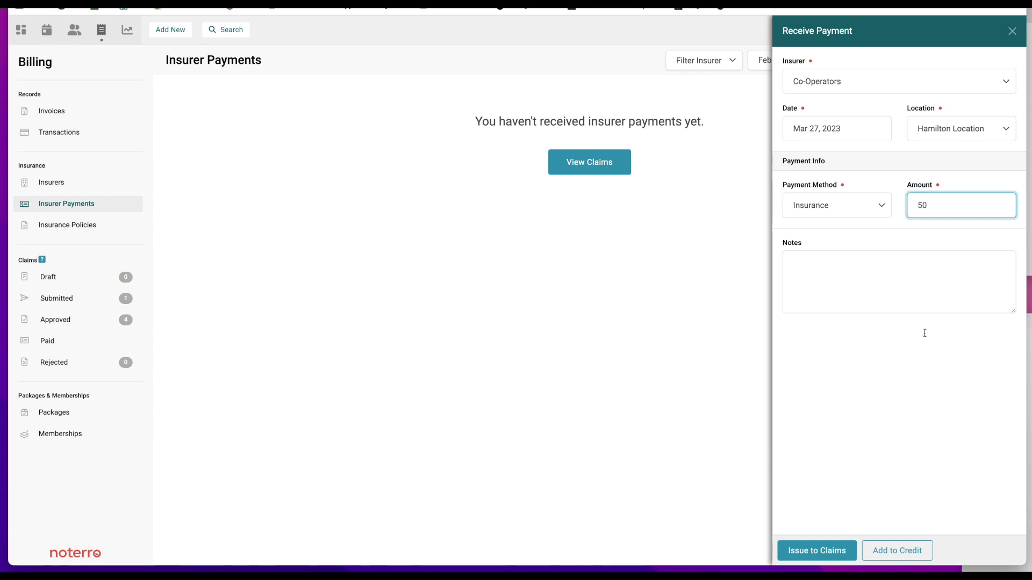
{"action": "left_click", "coordinate": [879, 482]}
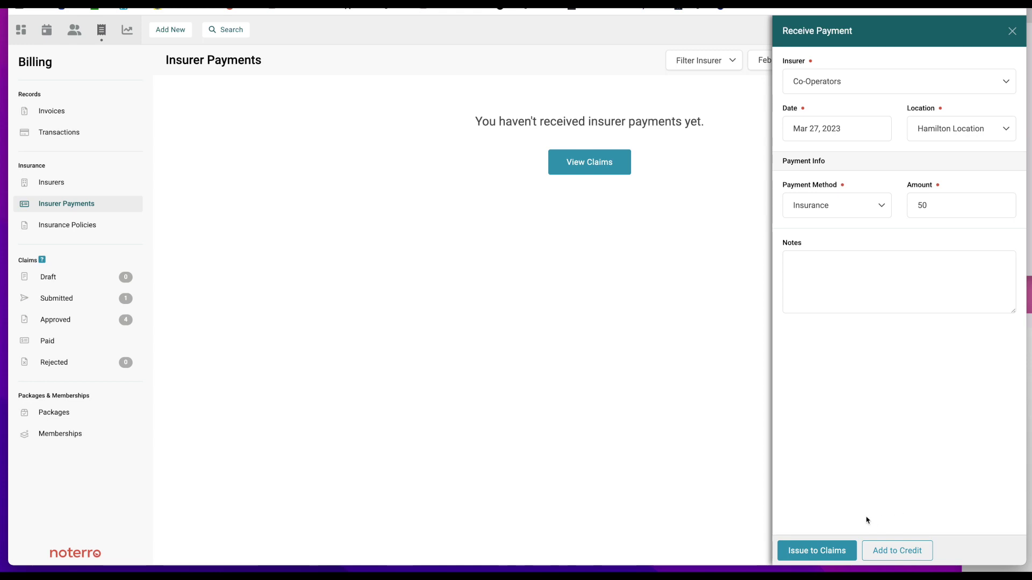
{"action": "left_click", "coordinate": [817, 552]}
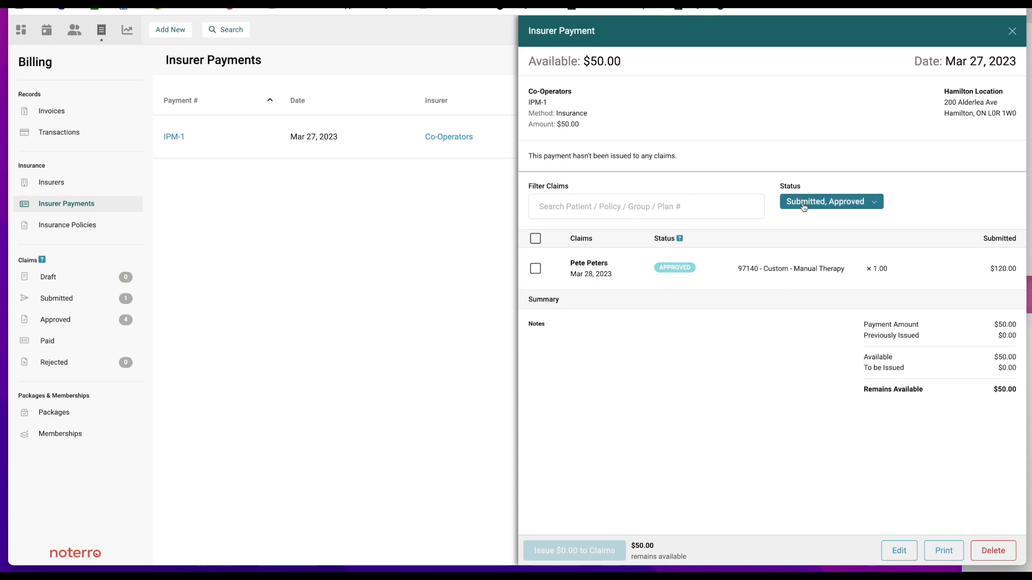
- Tick the manual therapy claim on INV-2, enter a 50 received amount, and issue $50.00 to it
{"action": "left_click", "coordinate": [872, 206]}
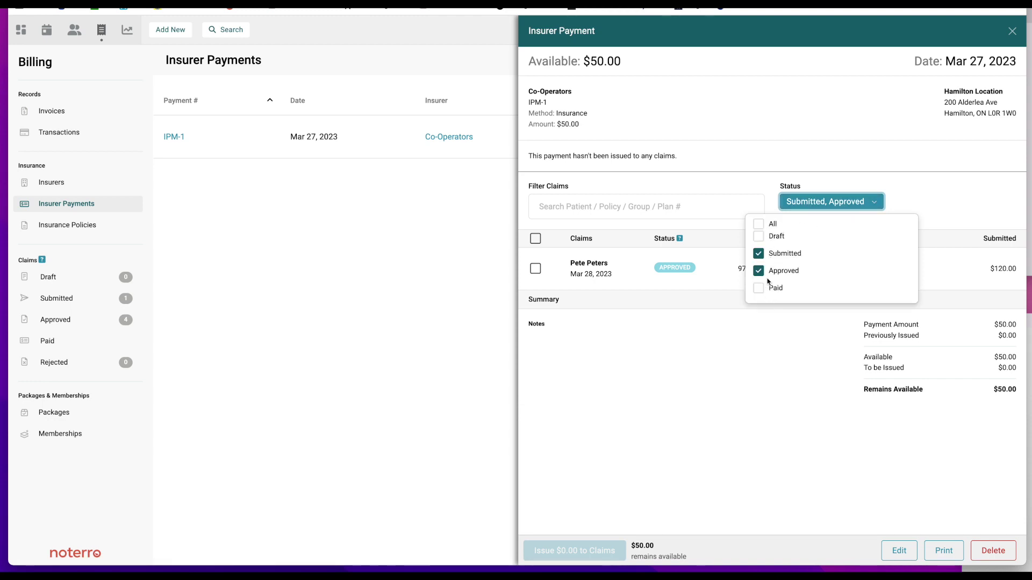
{"action": "left_click", "coordinate": [915, 193]}
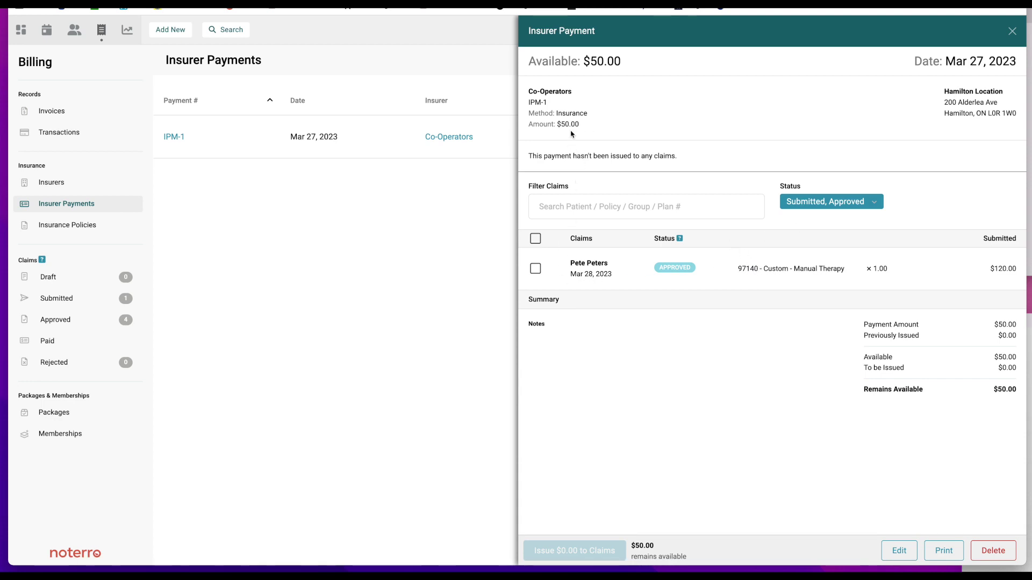
{"action": "left_click", "coordinate": [535, 270]}
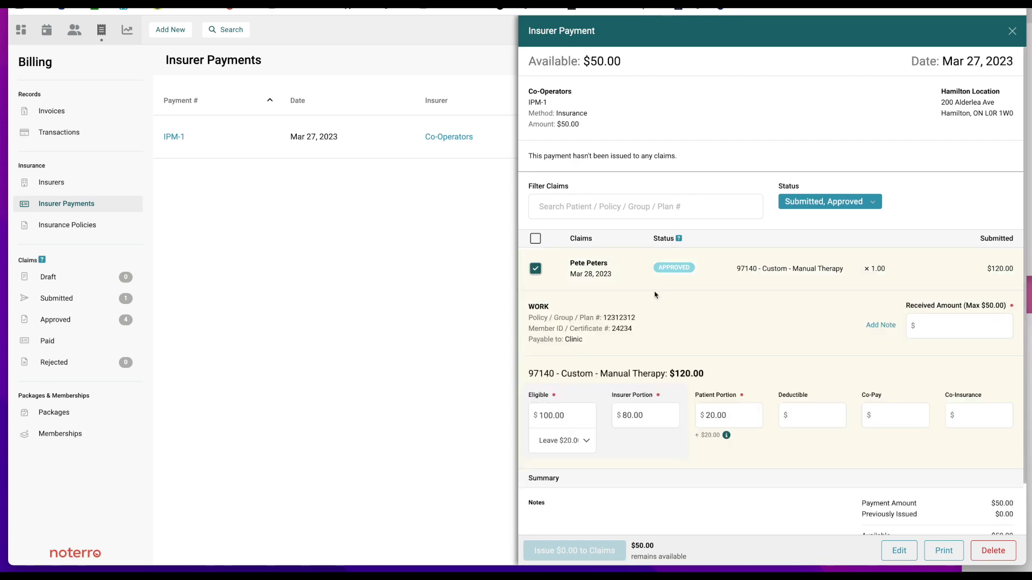
{"action": "scroll", "coordinate": [712, 328], "scroll_direction": "down", "scroll_amount": 2}
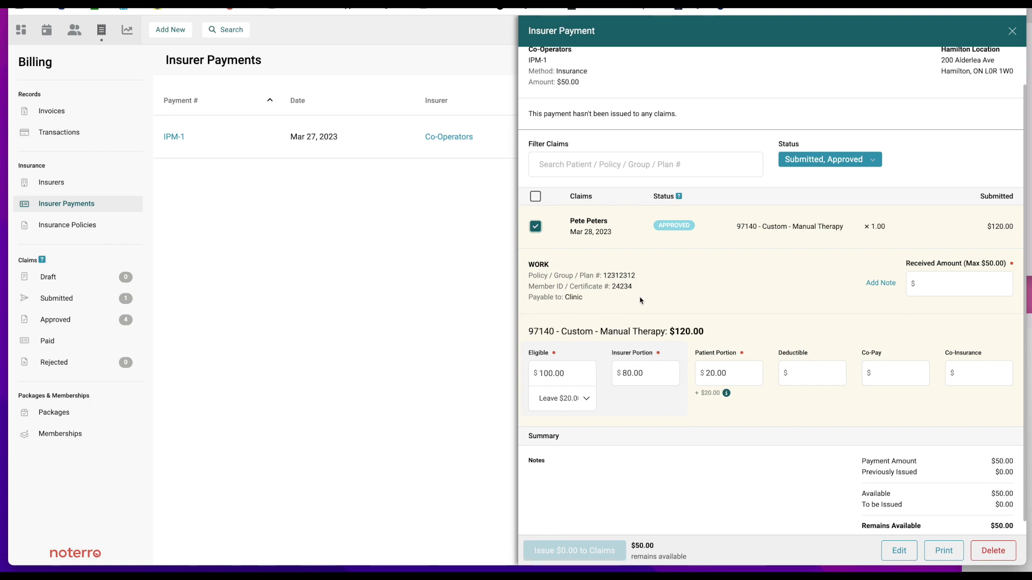
{"action": "scroll", "coordinate": [666, 300], "scroll_direction": "down", "scroll_amount": 1}
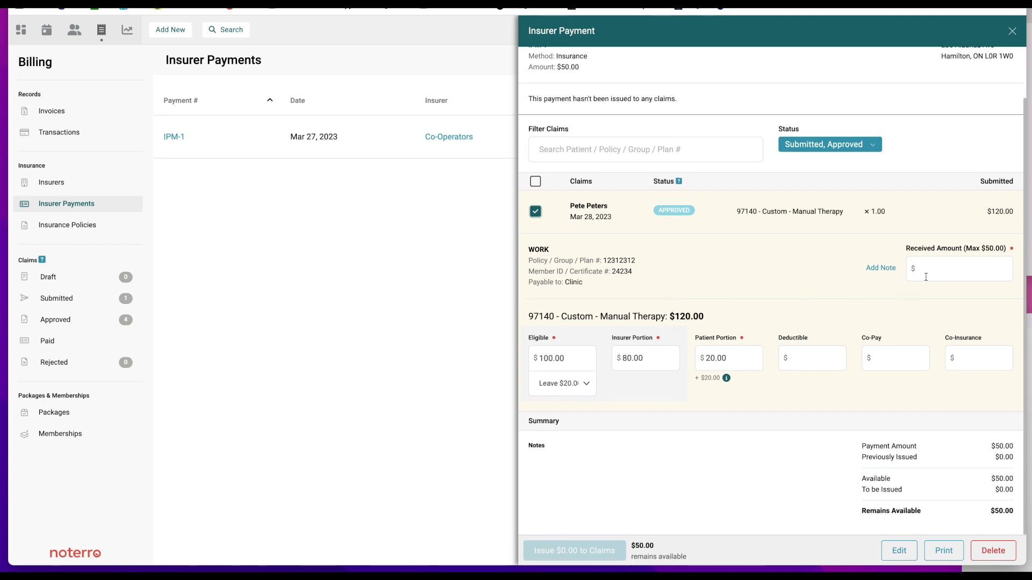
{"action": "right_click", "coordinate": [948, 274]}
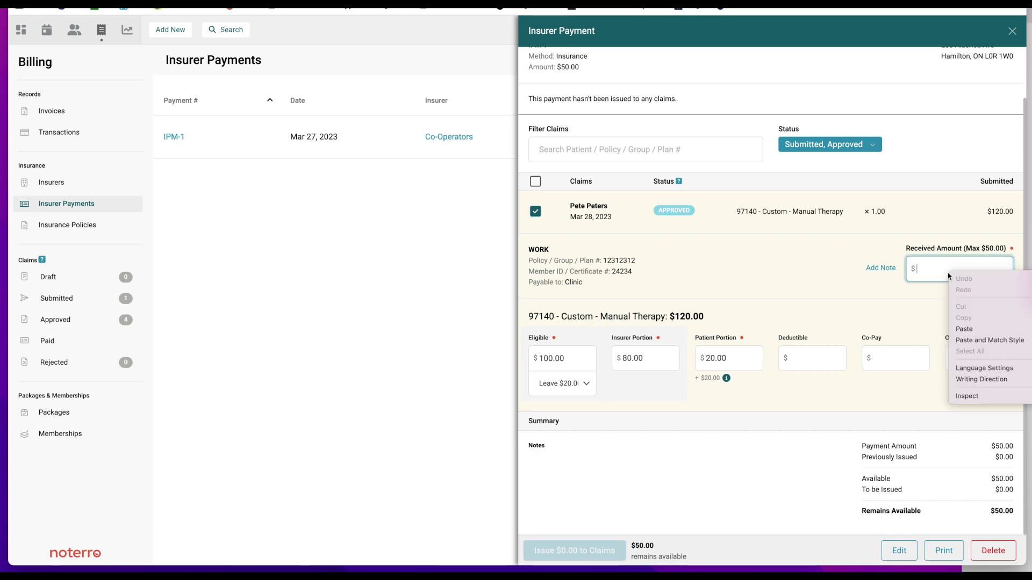
{"action": "key", "text": "Up"}
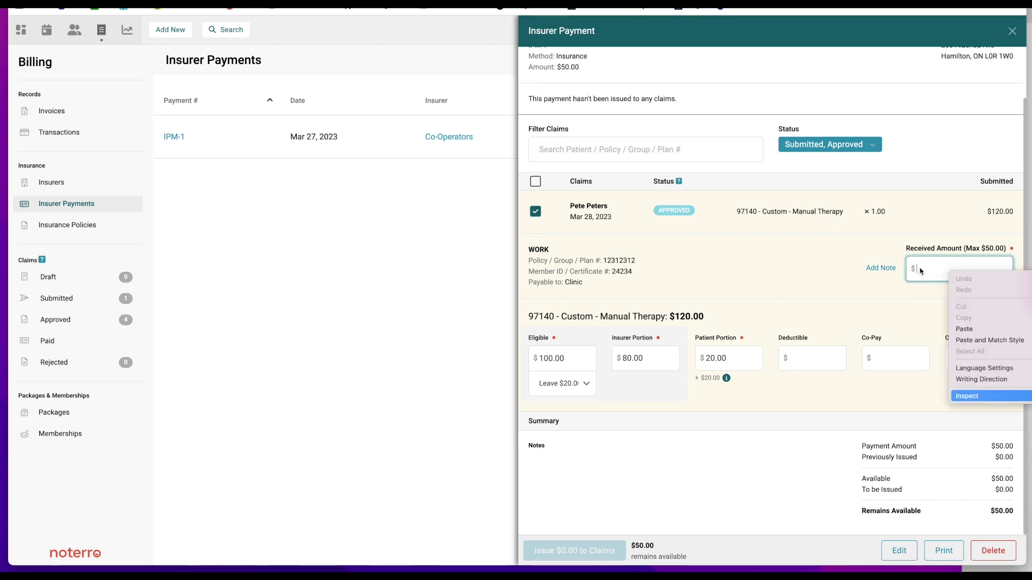
{"action": "left_click", "coordinate": [919, 268]}
{"action": "type", "text": "50"}
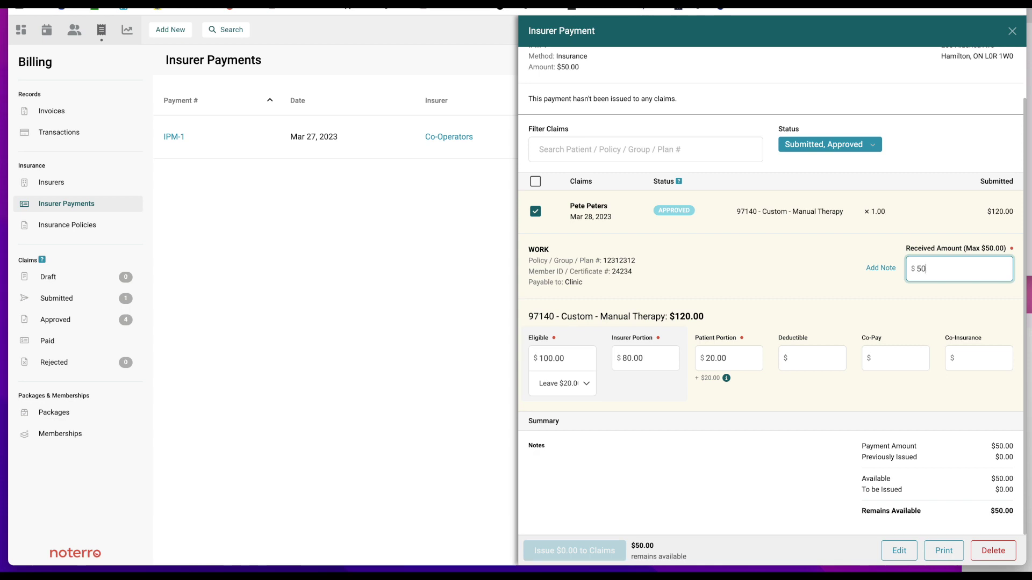
{"action": "left_click", "coordinate": [819, 322]}
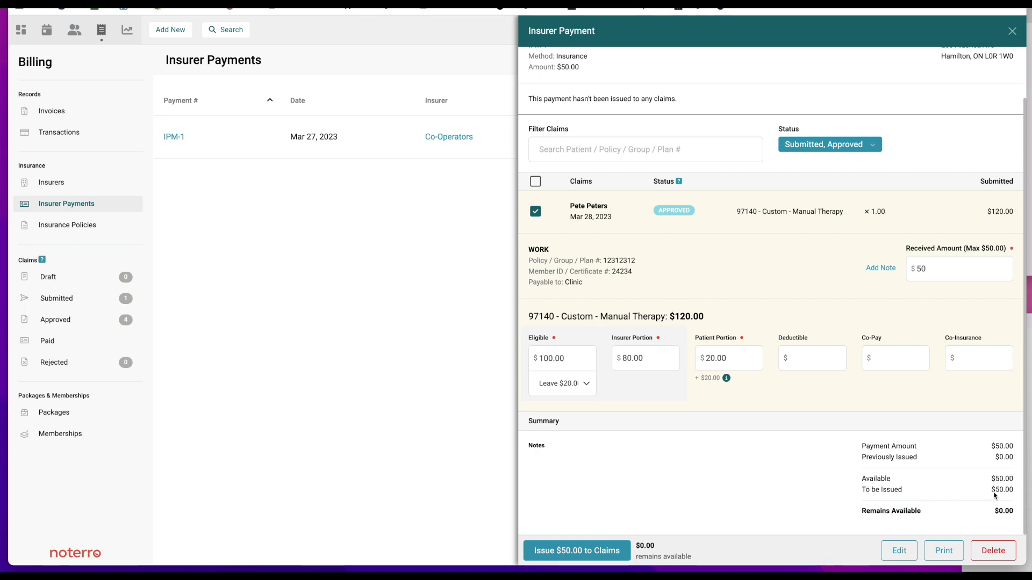
{"action": "left_click", "coordinate": [576, 550]}
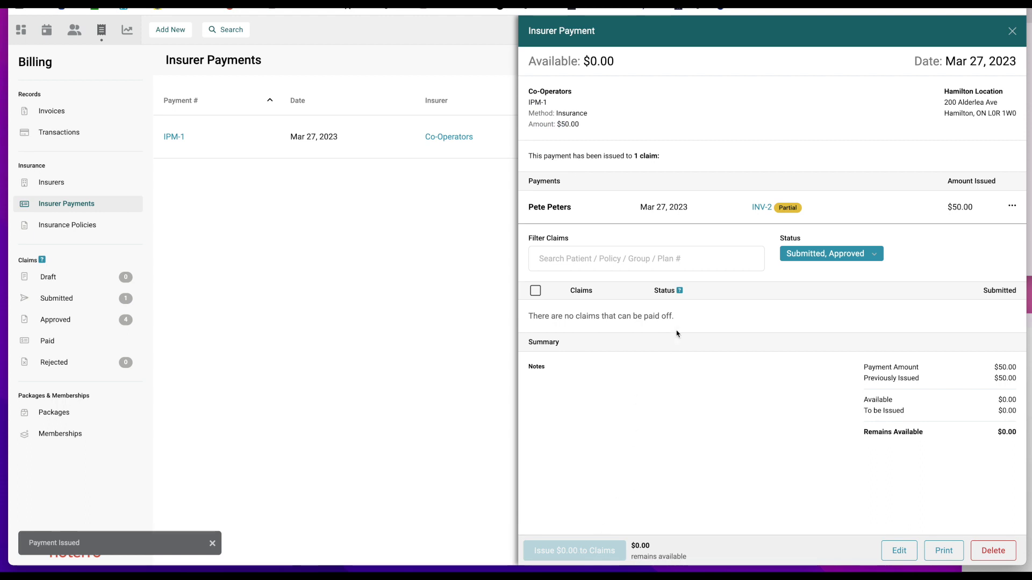
- Review invoice INV-2: $50.00 insurer payment, $30.00 insurer and $40.00 patient balances
{"action": "left_click", "coordinate": [762, 208]}
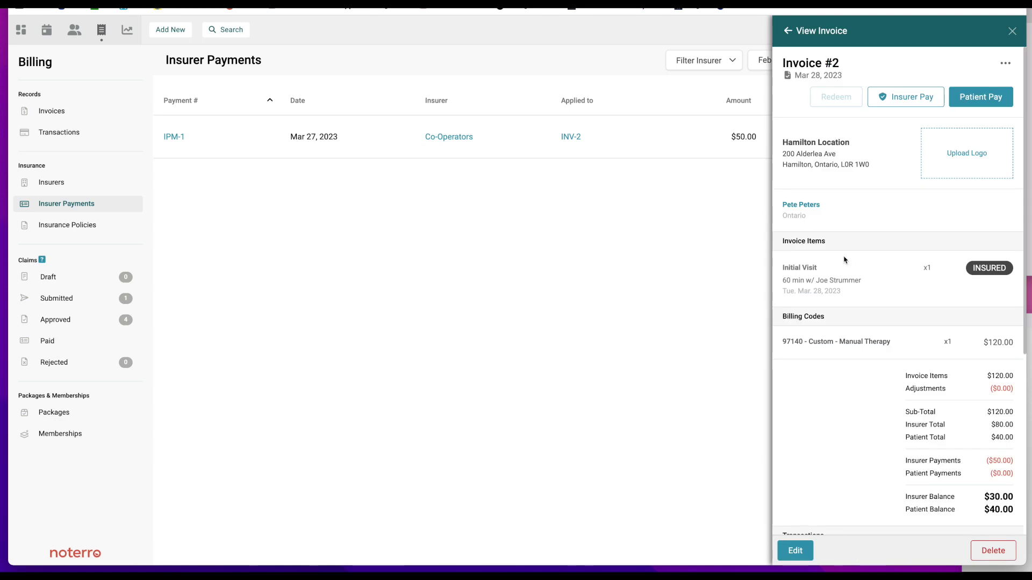
{"action": "scroll", "coordinate": [880, 323], "scroll_direction": "down", "scroll_amount": 5}
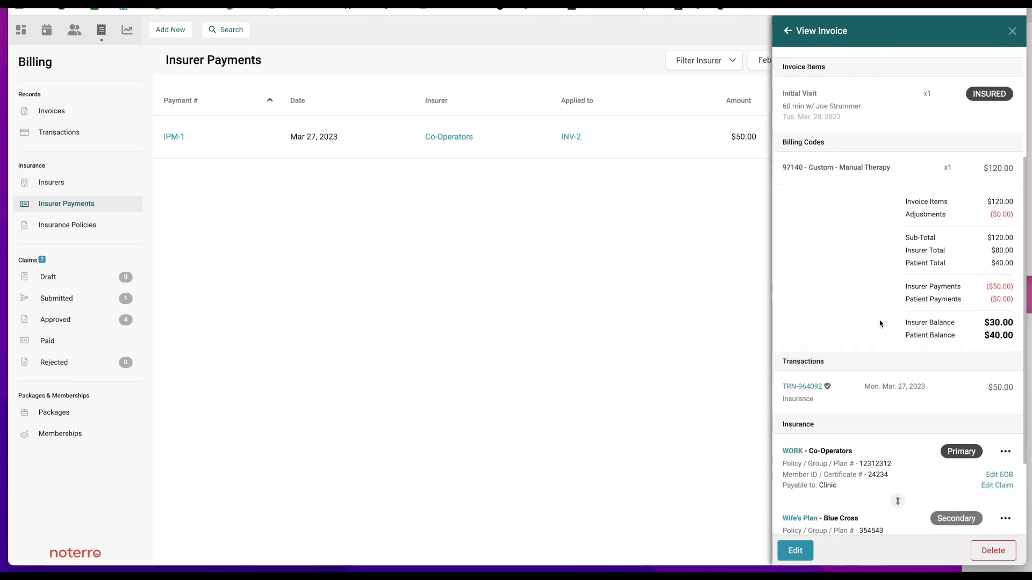
{"action": "scroll", "coordinate": [880, 323], "scroll_direction": "down", "scroll_amount": 1}
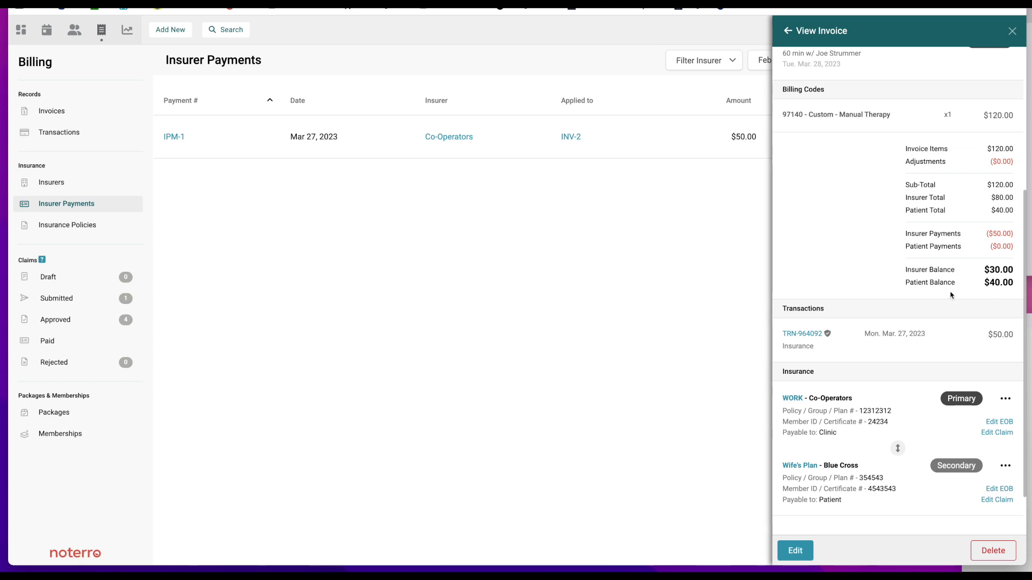
{"action": "scroll", "coordinate": [954, 297], "scroll_direction": "down", "scroll_amount": 2}
{"action": "scroll", "coordinate": [949, 295], "scroll_direction": "up", "scroll_amount": 2}
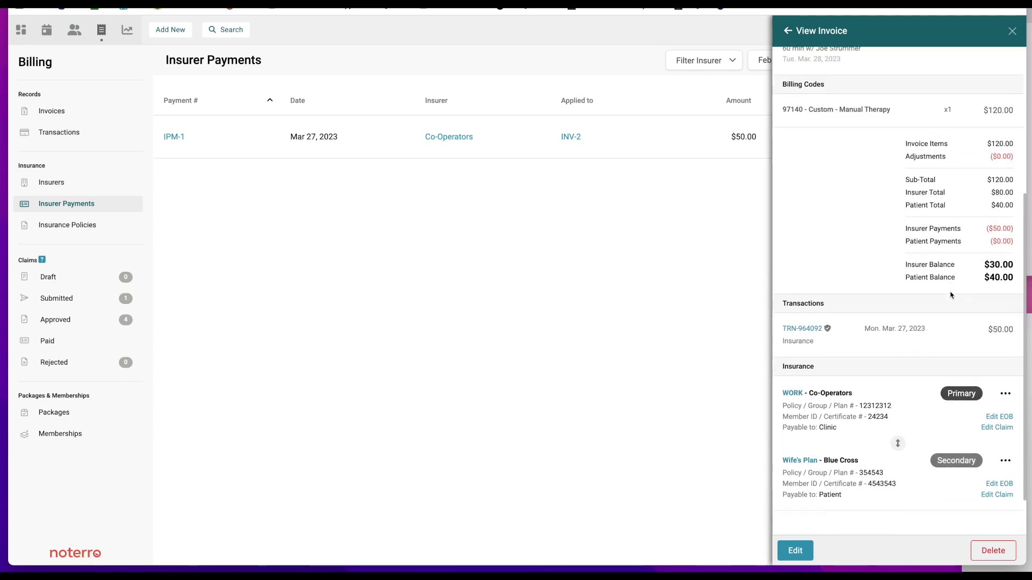
{"action": "scroll", "coordinate": [950, 292], "scroll_direction": "up", "scroll_amount": 2}
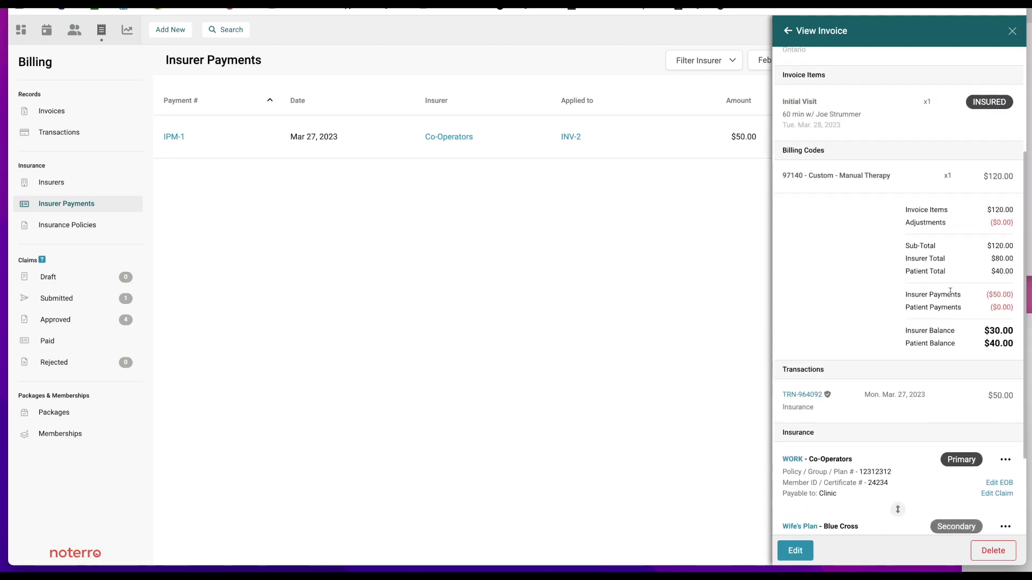
{"action": "scroll", "coordinate": [950, 295], "scroll_direction": "down", "scroll_amount": 4}
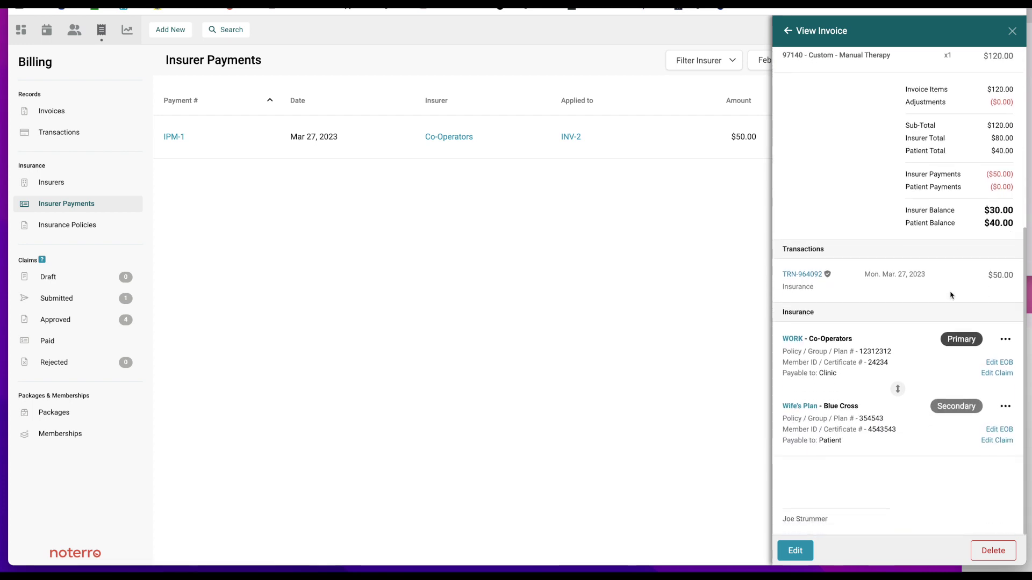
{"action": "scroll", "coordinate": [899, 214], "scroll_direction": "up", "scroll_amount": 1}
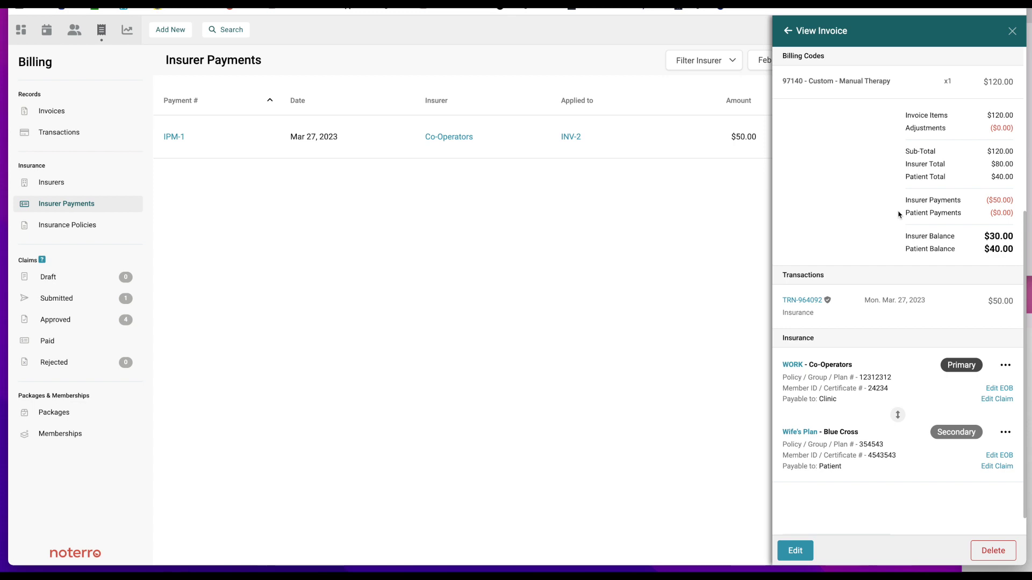
{"action": "scroll", "coordinate": [899, 215], "scroll_direction": "up", "scroll_amount": 1}
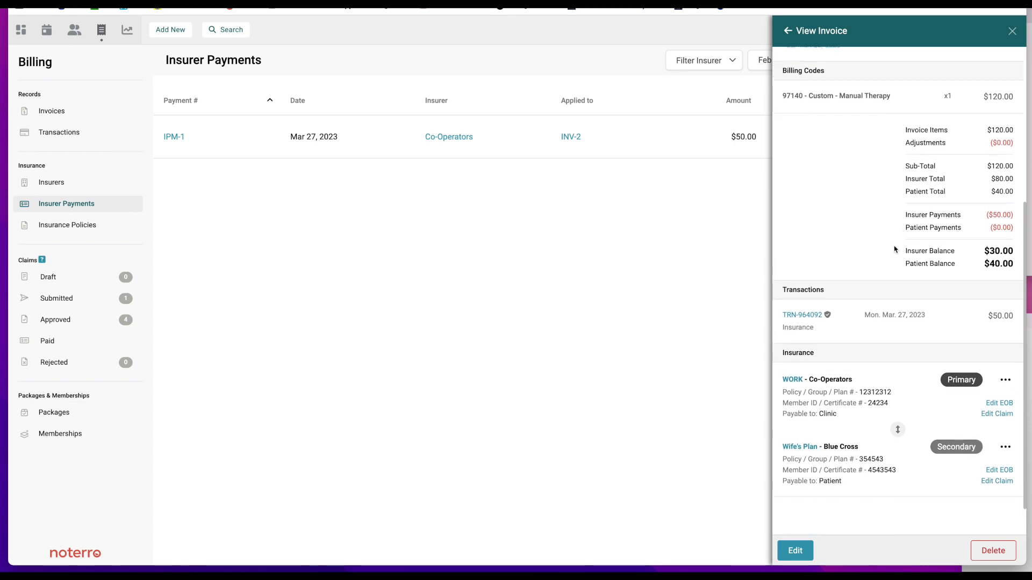
{"action": "scroll", "coordinate": [825, 224], "scroll_direction": "up", "scroll_amount": 3}
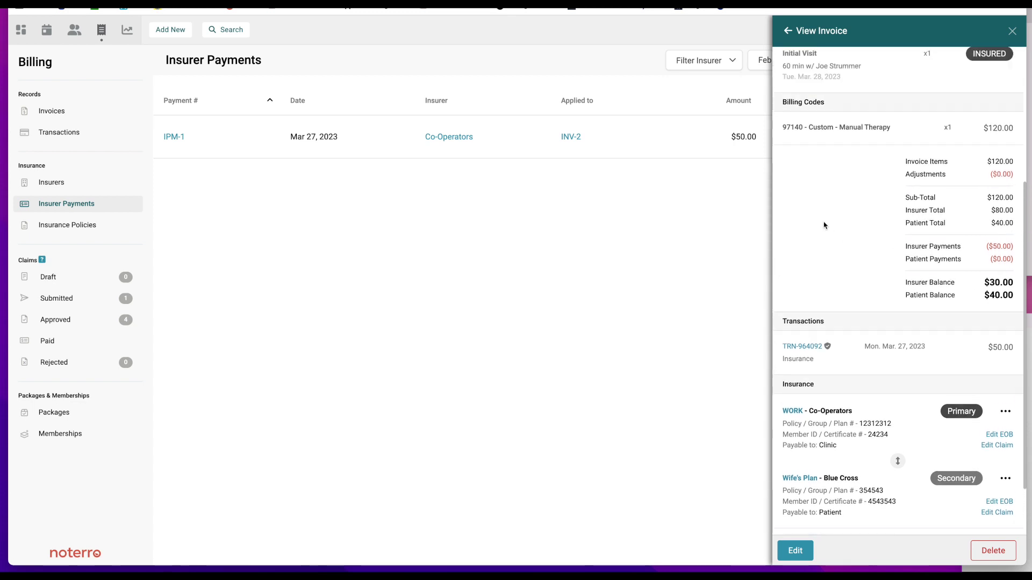
{"action": "scroll", "coordinate": [825, 225], "scroll_direction": "up", "scroll_amount": 5}
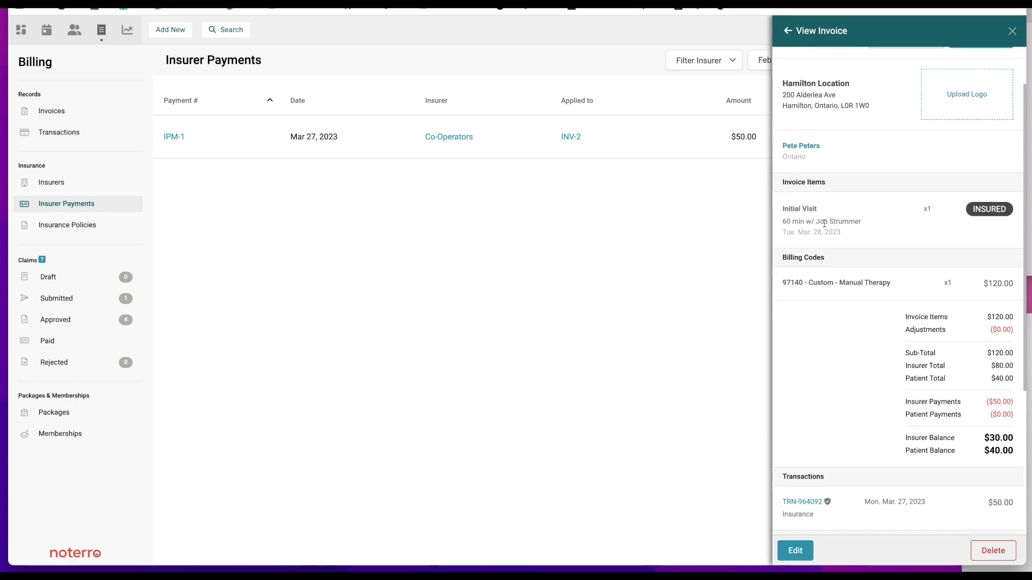
{"action": "scroll", "coordinate": [825, 347], "scroll_direction": "down", "scroll_amount": 5}
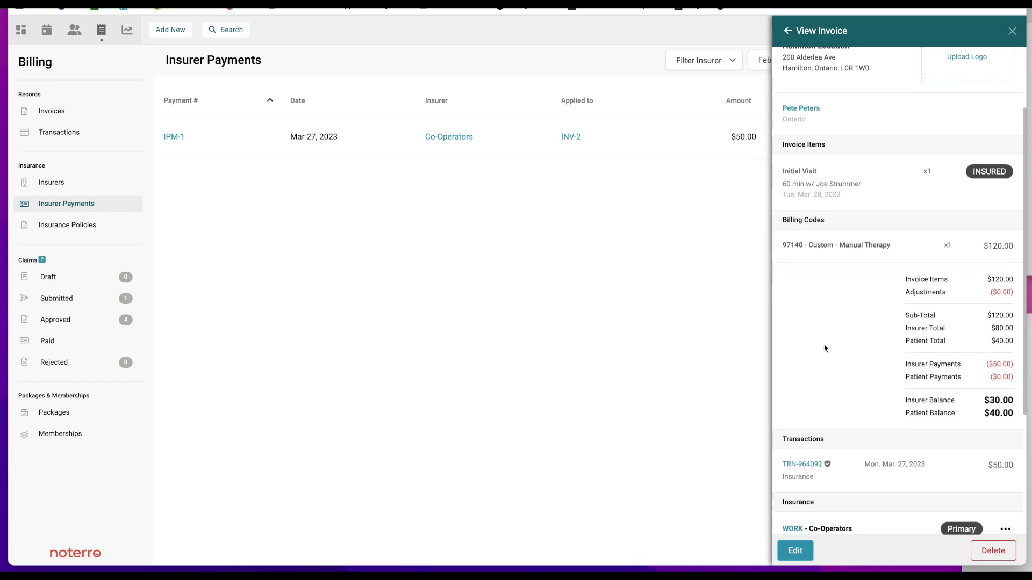
{"action": "scroll", "coordinate": [825, 347], "scroll_direction": "down", "scroll_amount": 3}
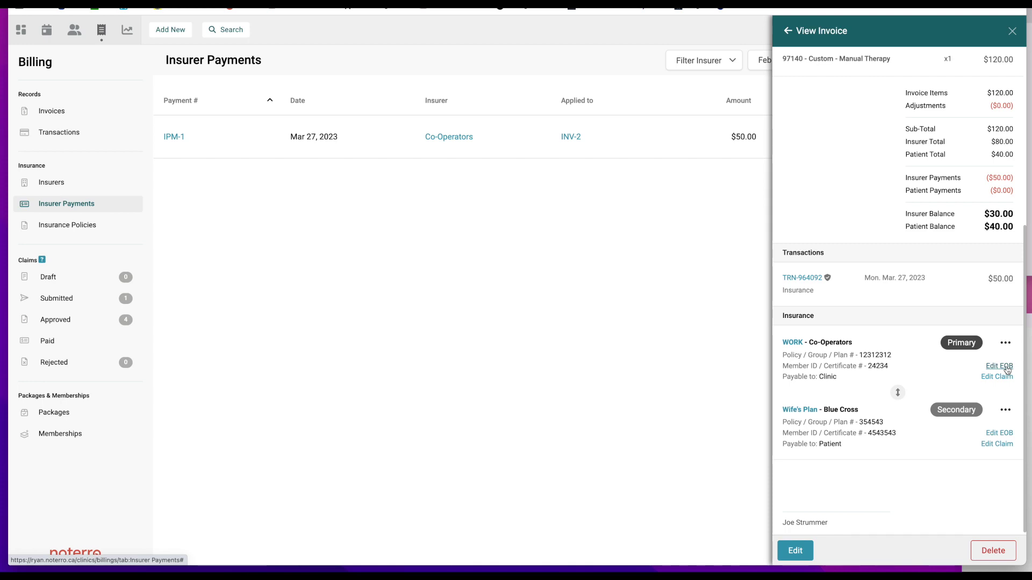
{"action": "left_click", "coordinate": [1004, 367]}
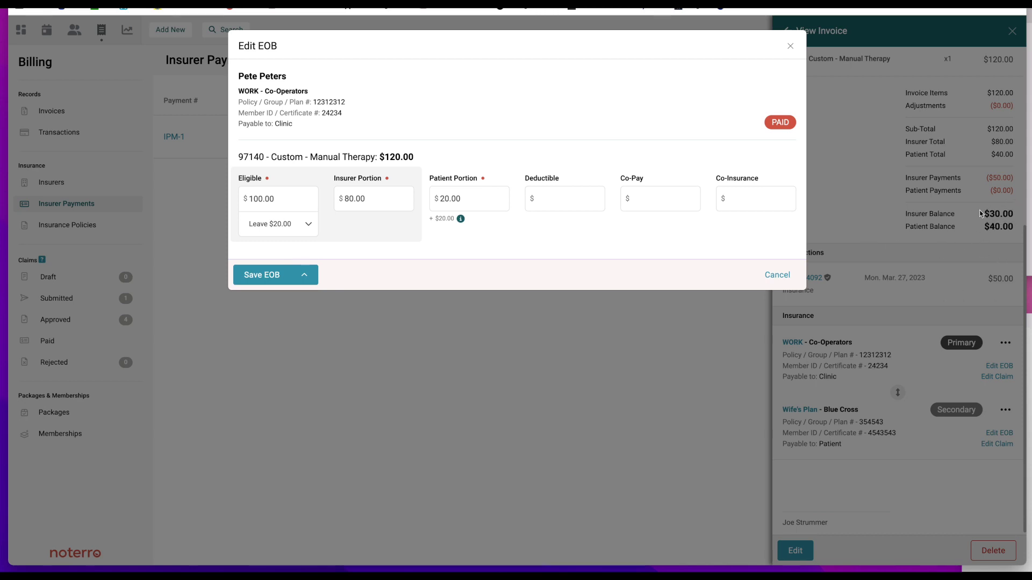
{"action": "left_click", "coordinate": [790, 46]}
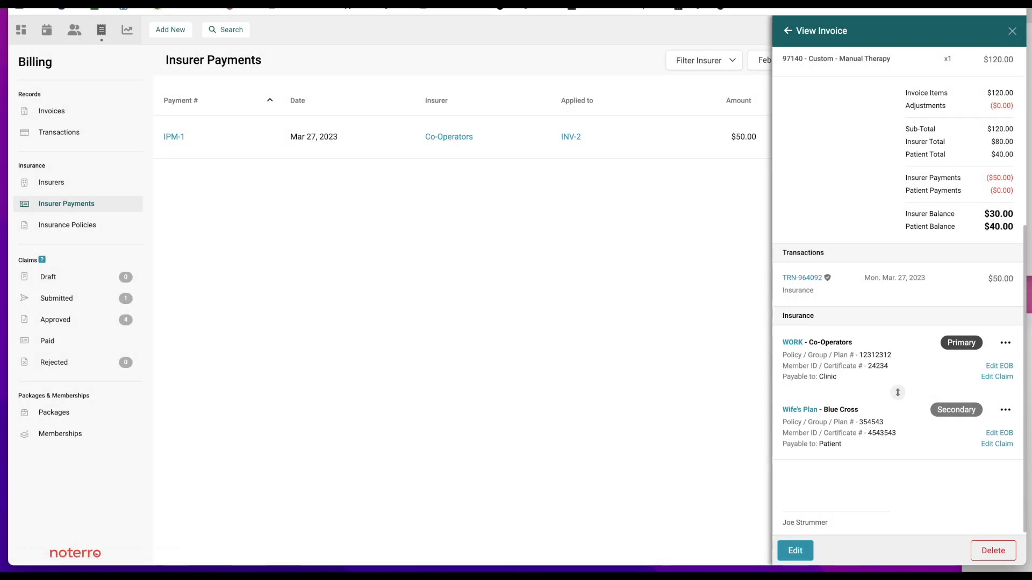
{"action": "left_click", "coordinate": [995, 368]}
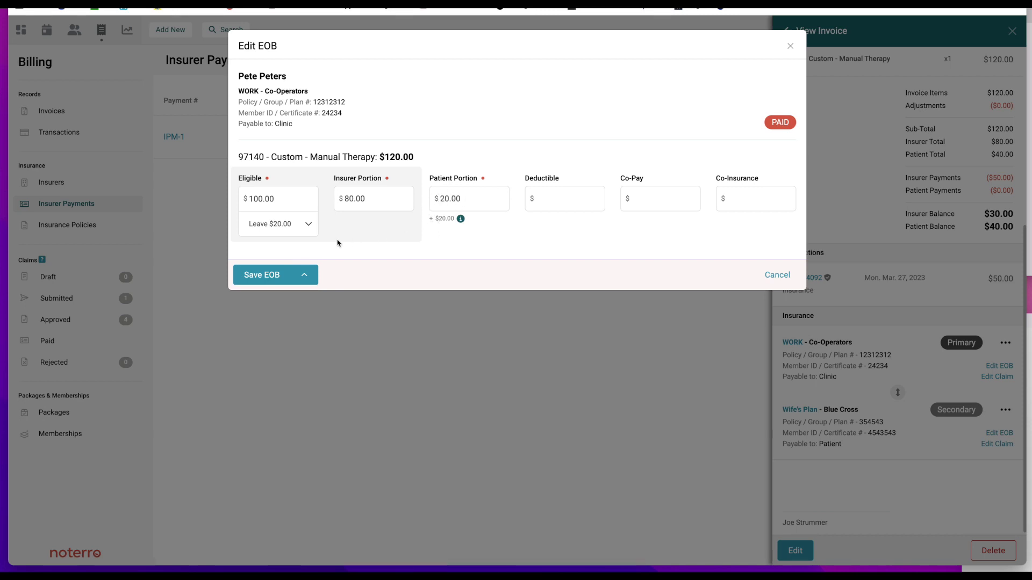
{"action": "left_click", "coordinate": [789, 48]}
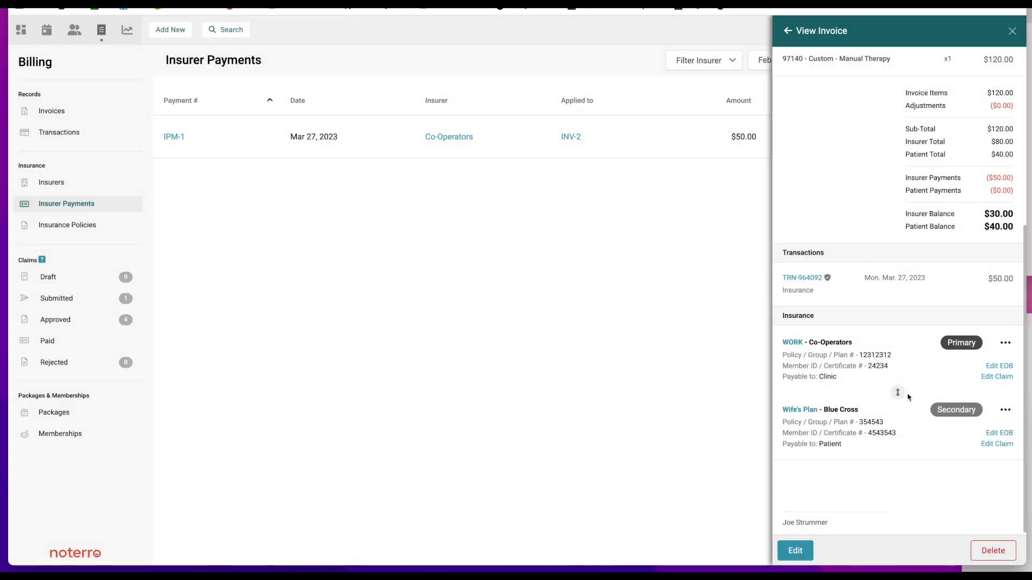
{"action": "left_click", "coordinate": [1011, 436]}
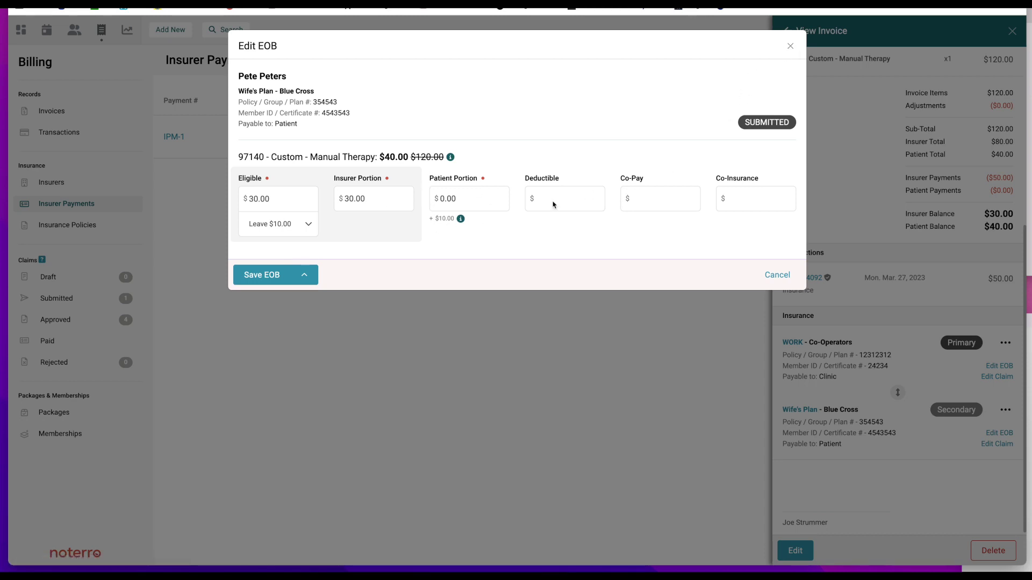
- Close the Co-Operators EOB form and the INV-2 invoice details without changes
{"action": "left_click", "coordinate": [791, 46]}
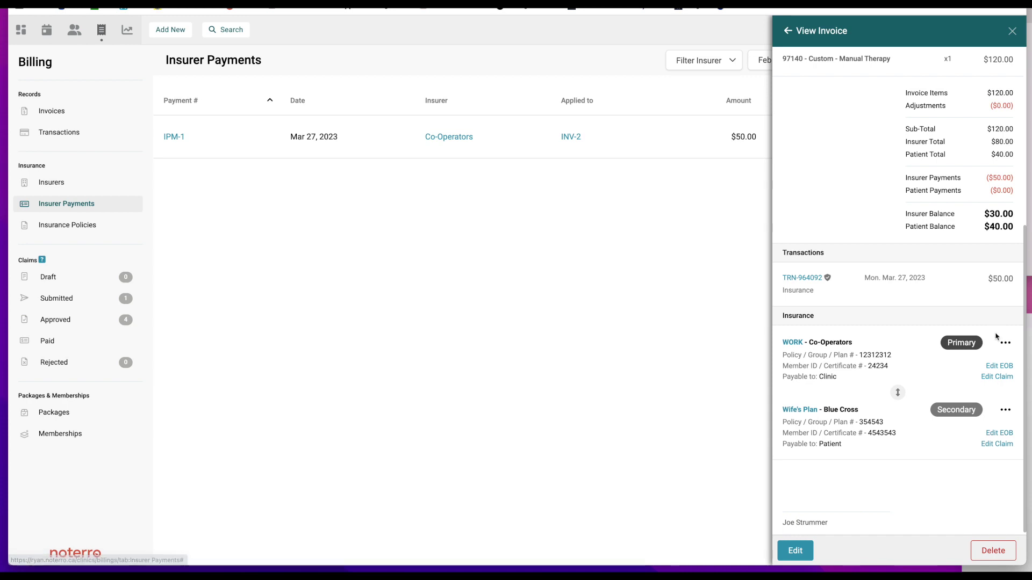
{"action": "left_click", "coordinate": [994, 366]}
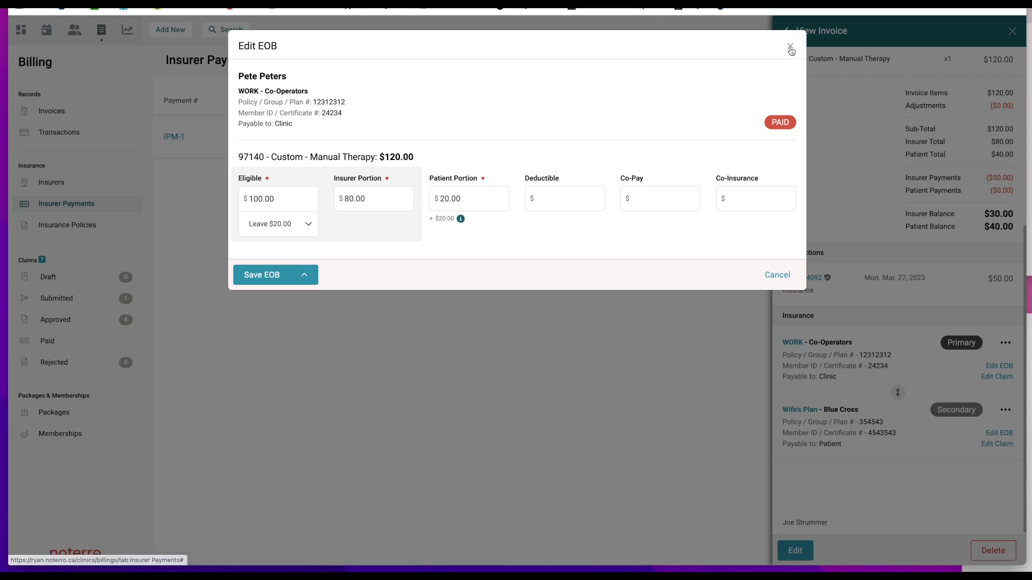
{"action": "left_click", "coordinate": [790, 48]}
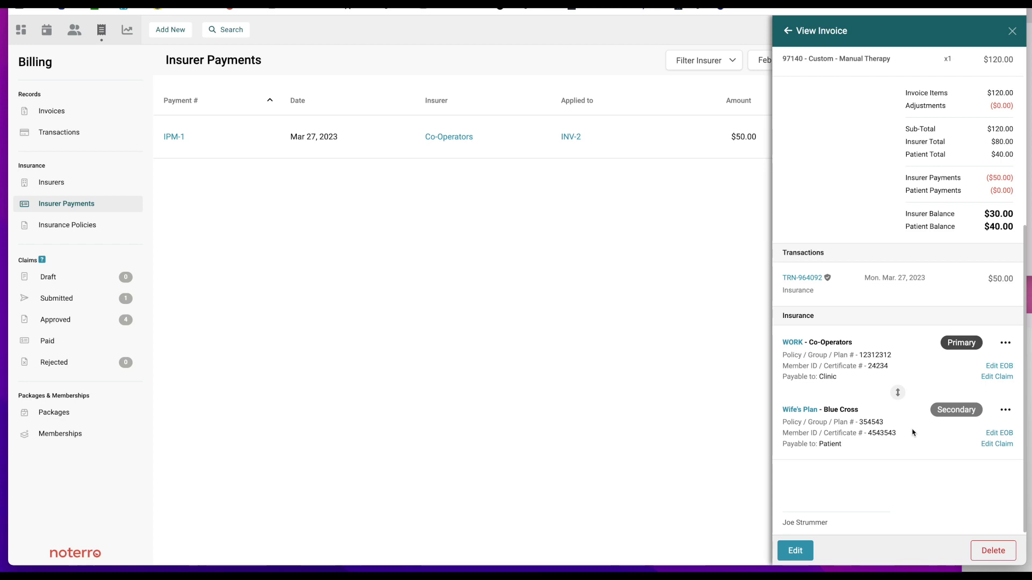
{"action": "scroll", "coordinate": [912, 432], "scroll_direction": "up", "scroll_amount": 2}
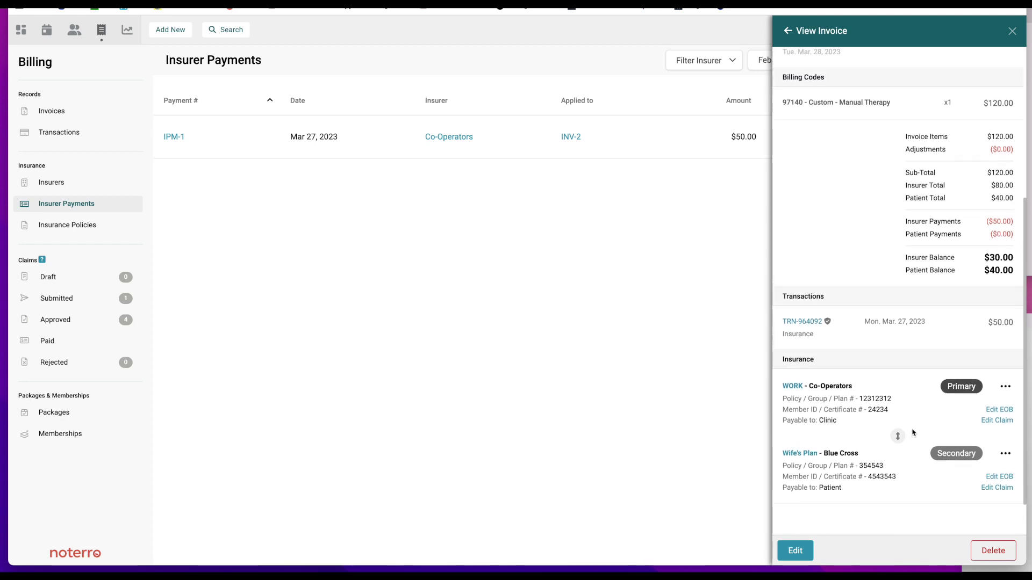
{"action": "left_click", "coordinate": [1012, 32]}
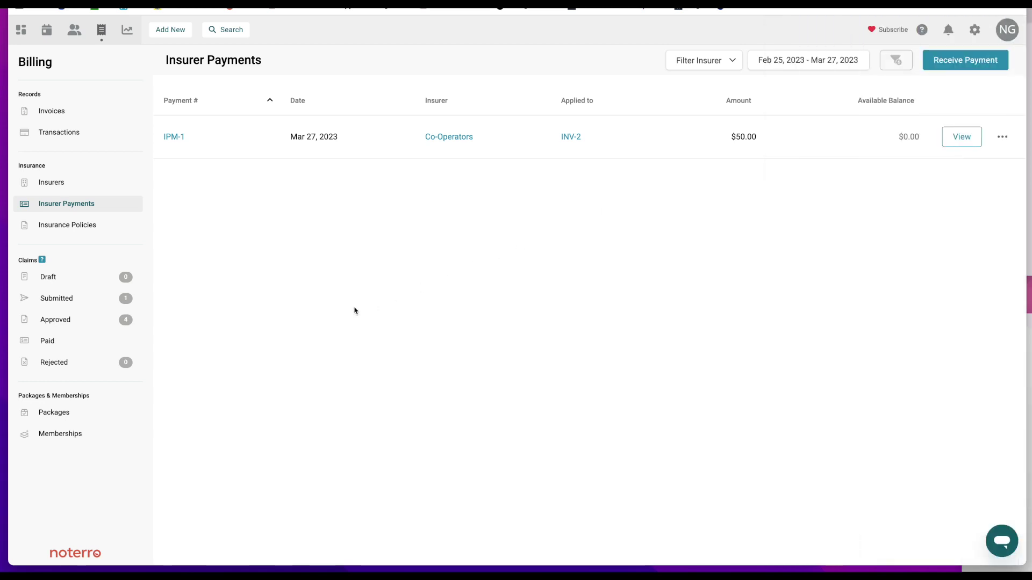
- Show paid claims for Mar 26–30, 2023 and check the claim status explanations
{"action": "left_click", "coordinate": [49, 342]}
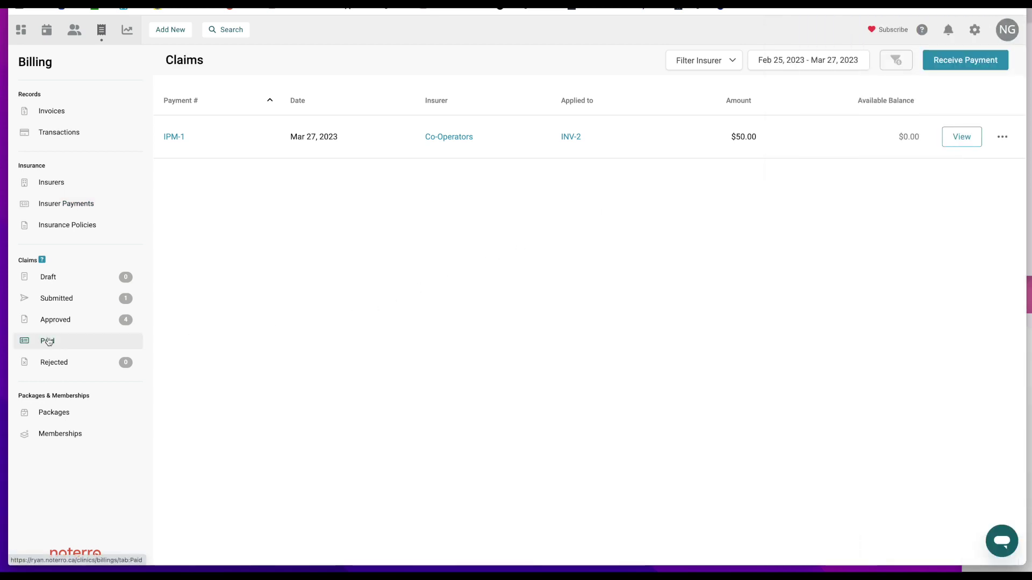
{"action": "left_click", "coordinate": [853, 60]}
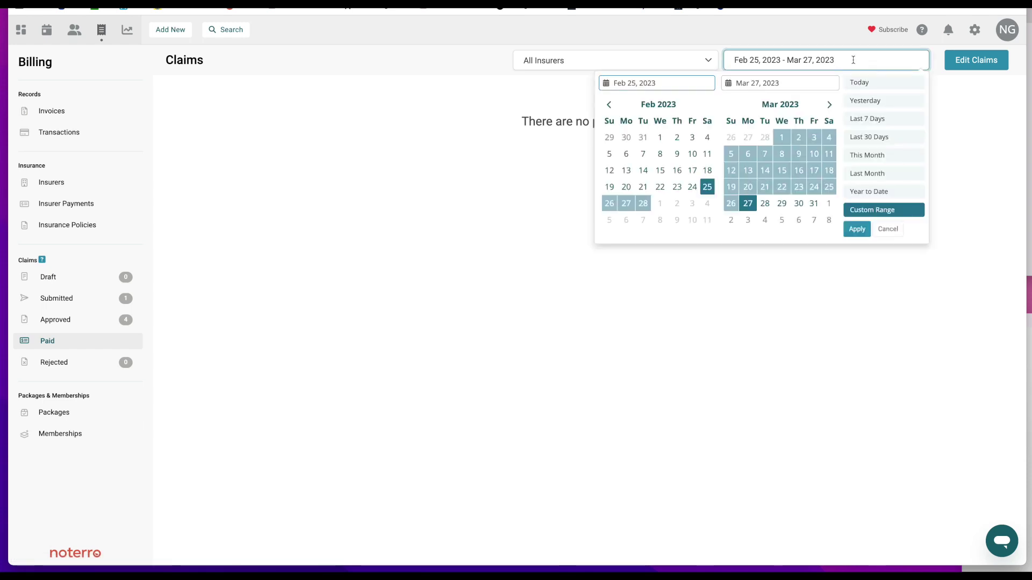
{"action": "left_click", "coordinate": [731, 204]}
{"action": "left_click", "coordinate": [799, 204]}
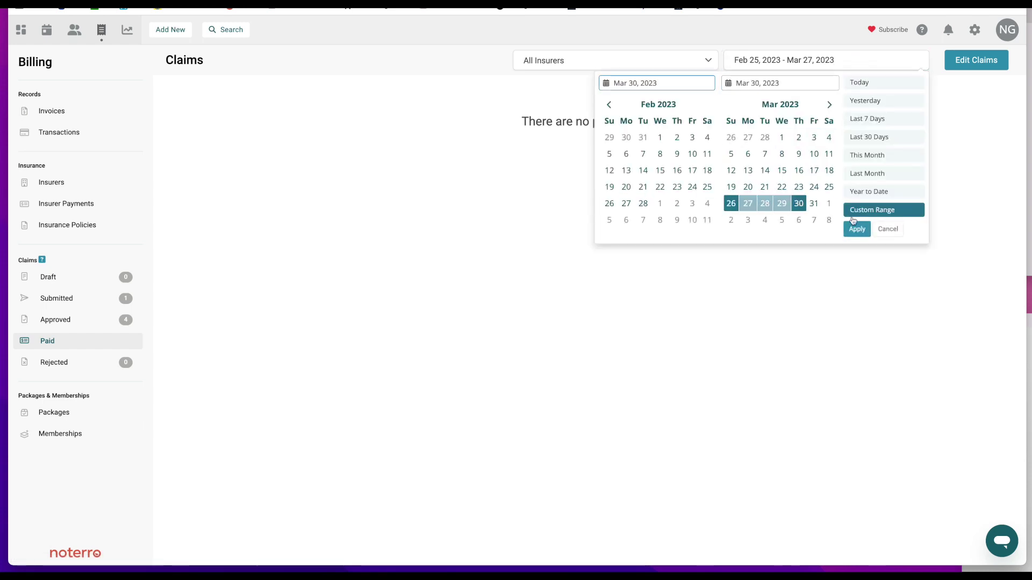
{"action": "left_click", "coordinate": [859, 229]}
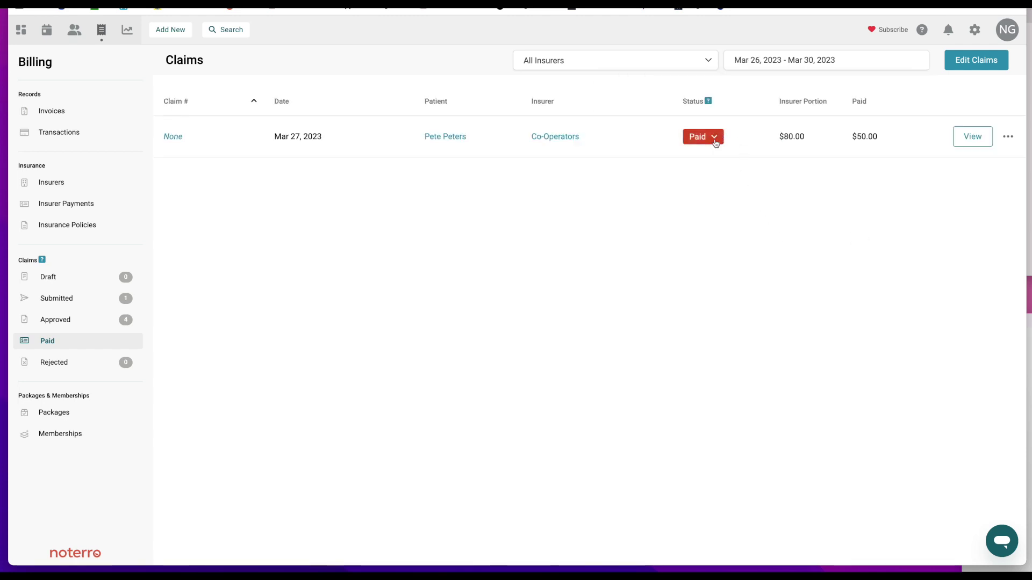
{"action": "left_click", "coordinate": [708, 102]}
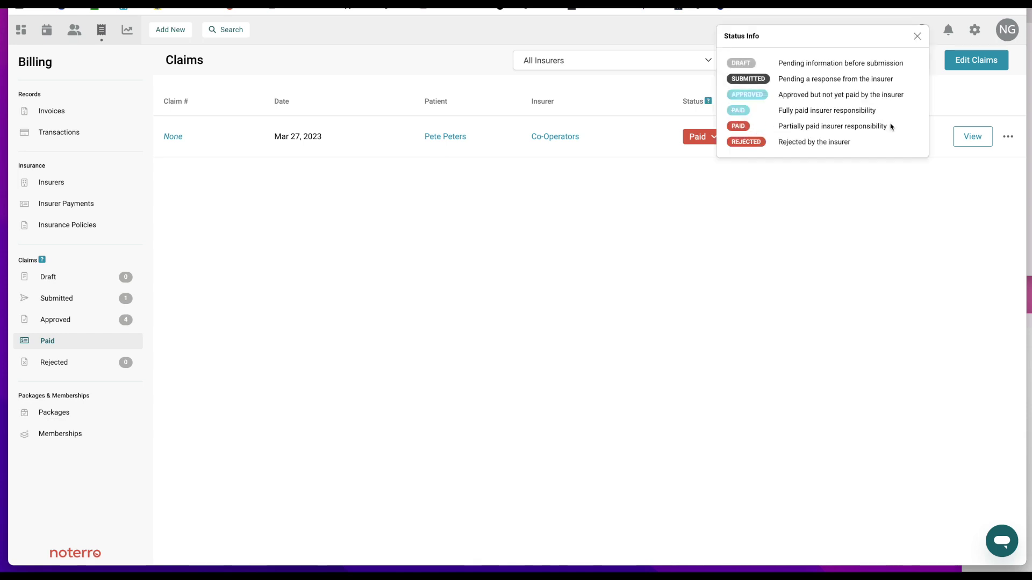
{"action": "left_click", "coordinate": [917, 36]}
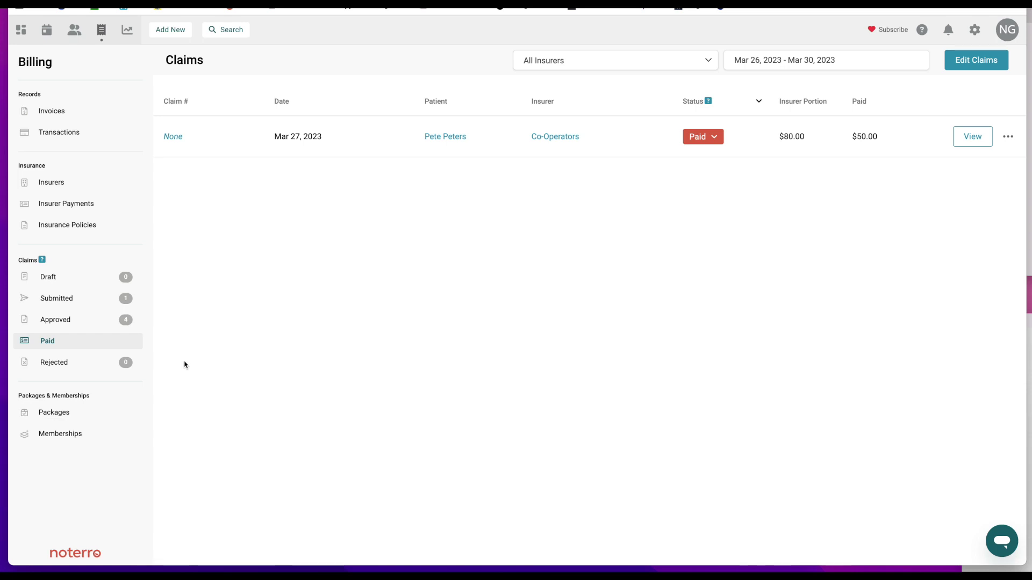
- Open the Accounts Receivables report and toggle the Insurer and Patient filters, leaving both shown
{"action": "left_click", "coordinate": [130, 36]}
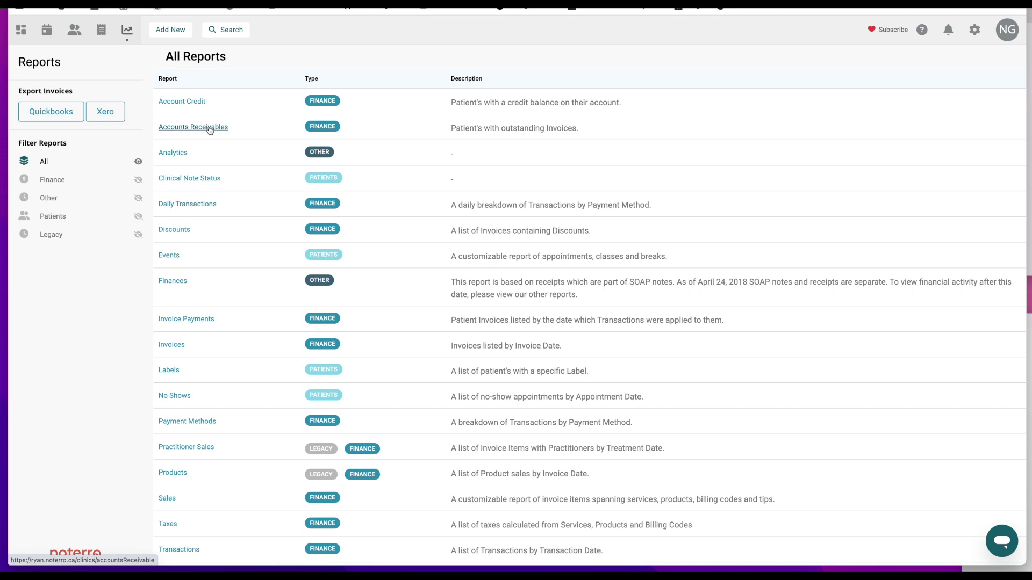
{"action": "left_click", "coordinate": [209, 128]}
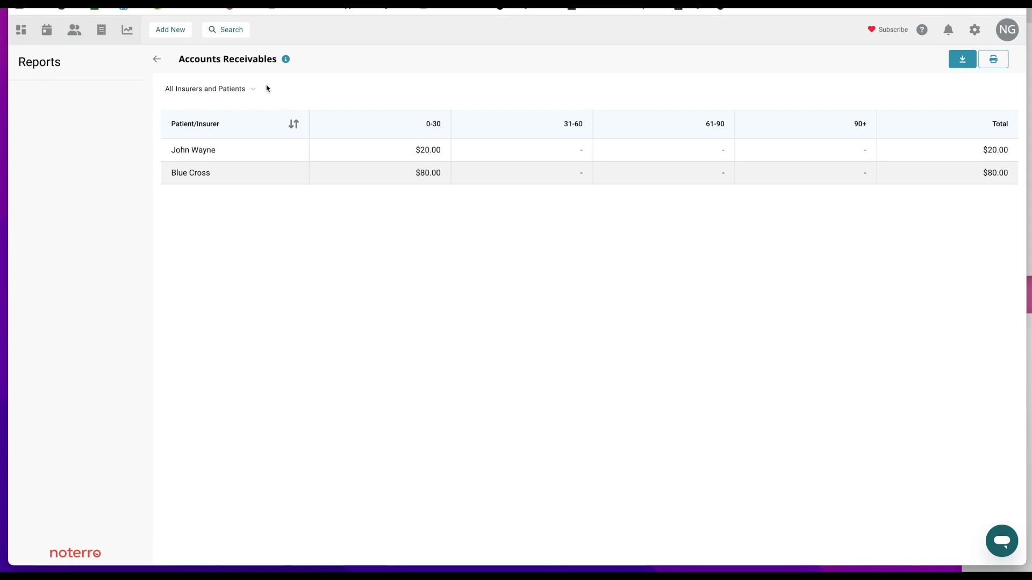
{"action": "left_click", "coordinate": [246, 91]}
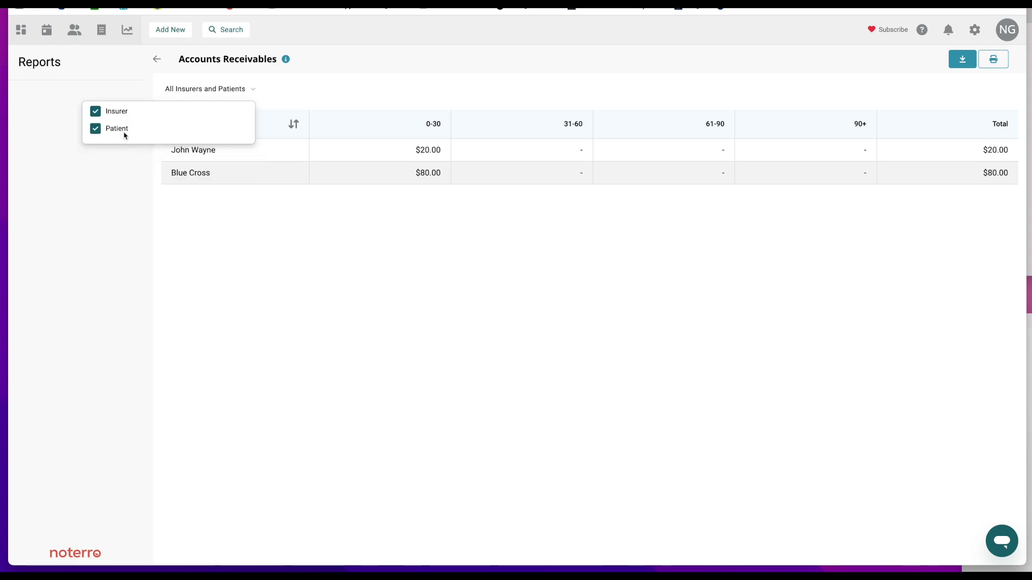
{"action": "left_click", "coordinate": [95, 112]}
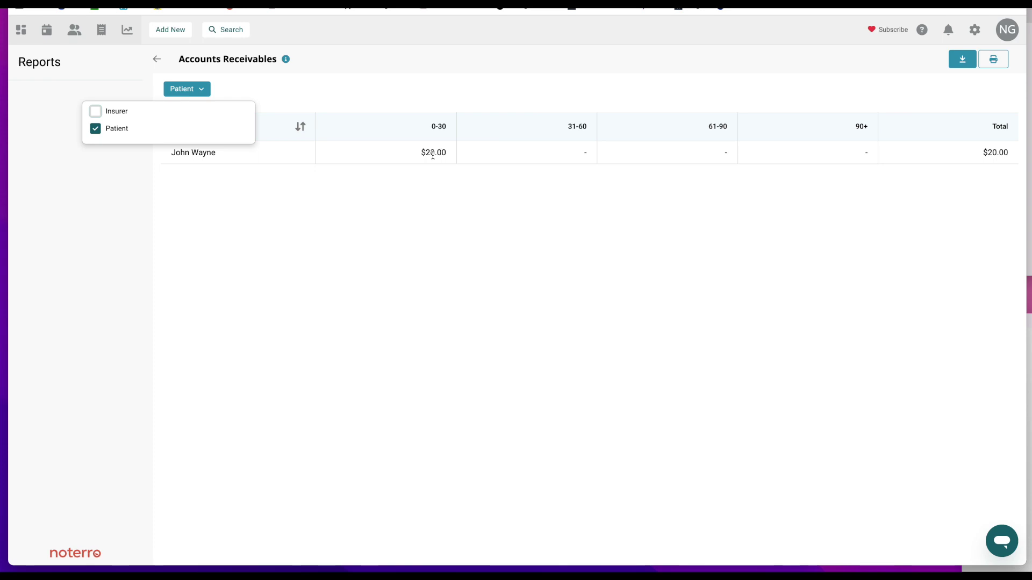
{"action": "left_click", "coordinate": [96, 112]}
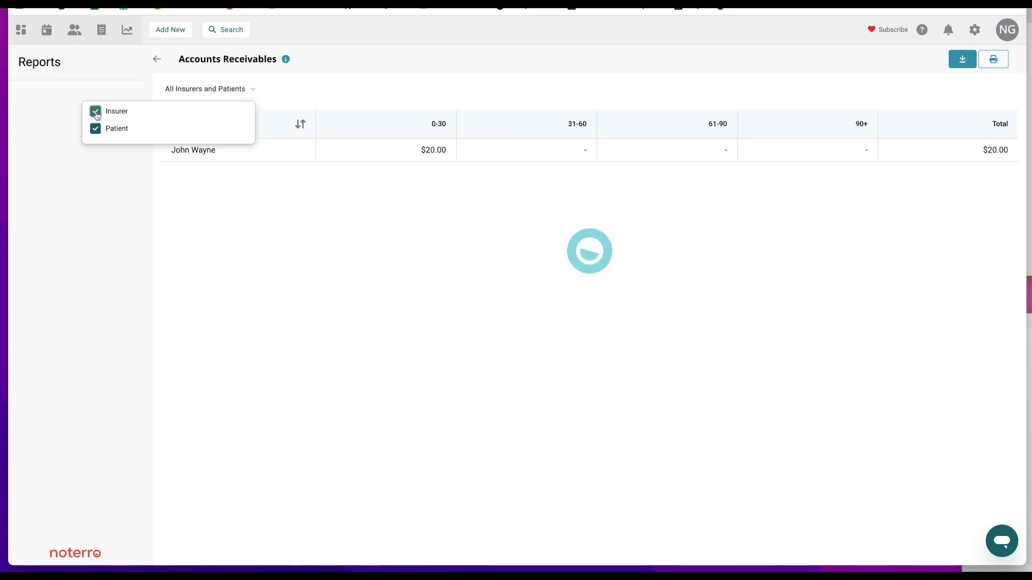
{"action": "left_click", "coordinate": [96, 129]}
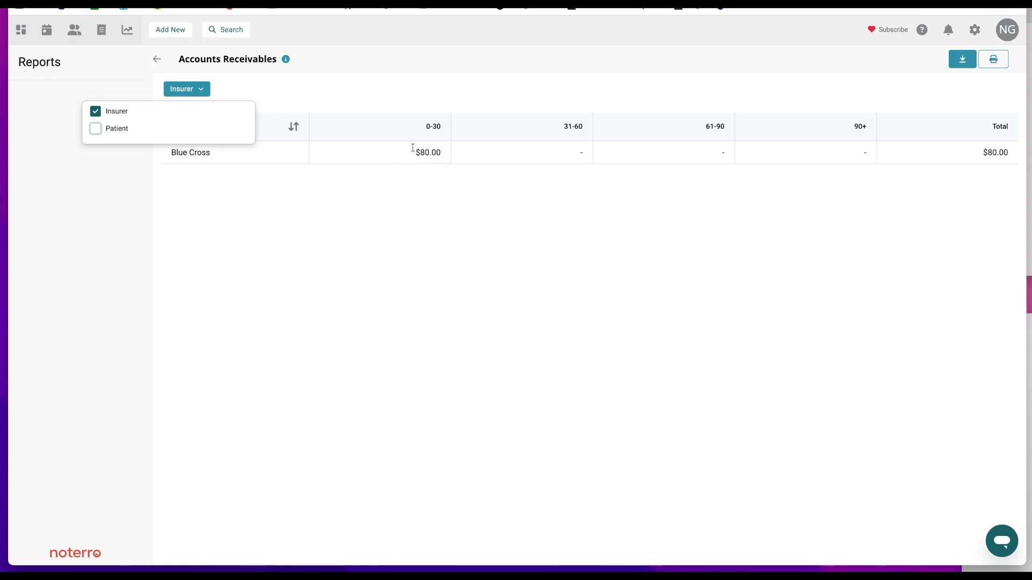
{"action": "left_click", "coordinate": [96, 129]}
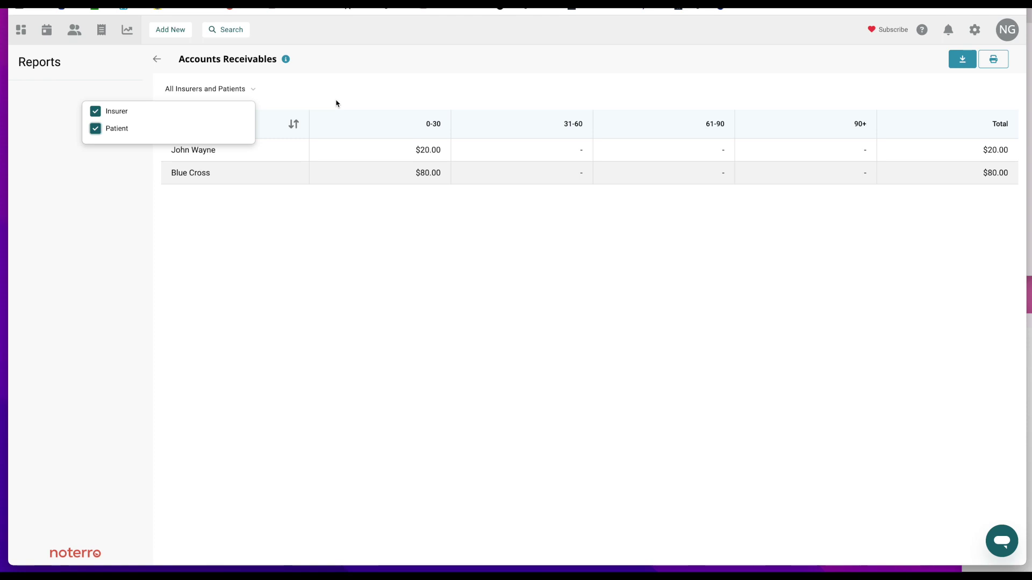
{"action": "left_click", "coordinate": [207, 91]}
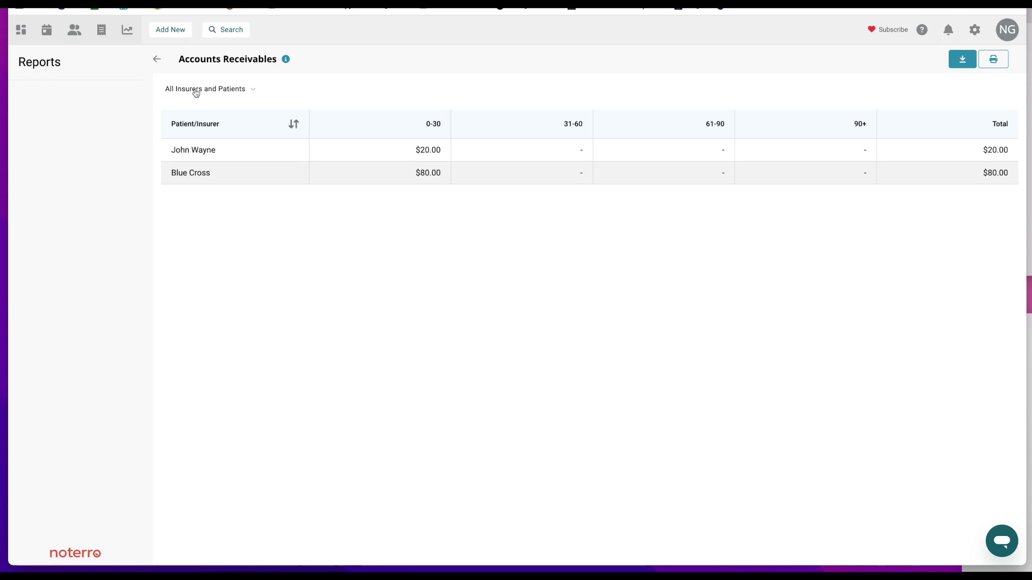
- Return to All Reports, open the Calendar week view, and preview Tuesday 28's DC Treatment appointment
{"action": "left_click", "coordinate": [158, 61]}
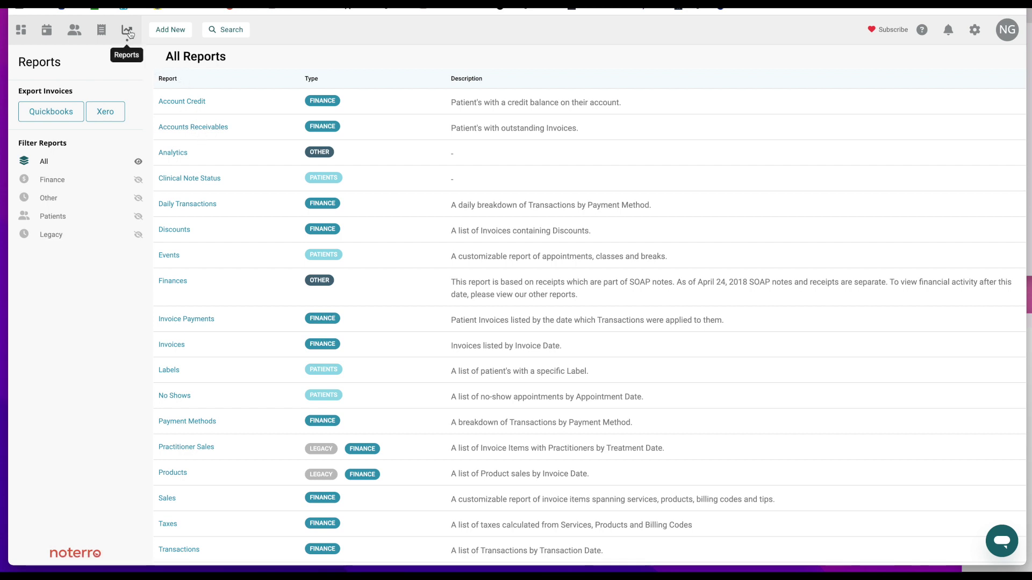
{"action": "left_click", "coordinate": [47, 32]}
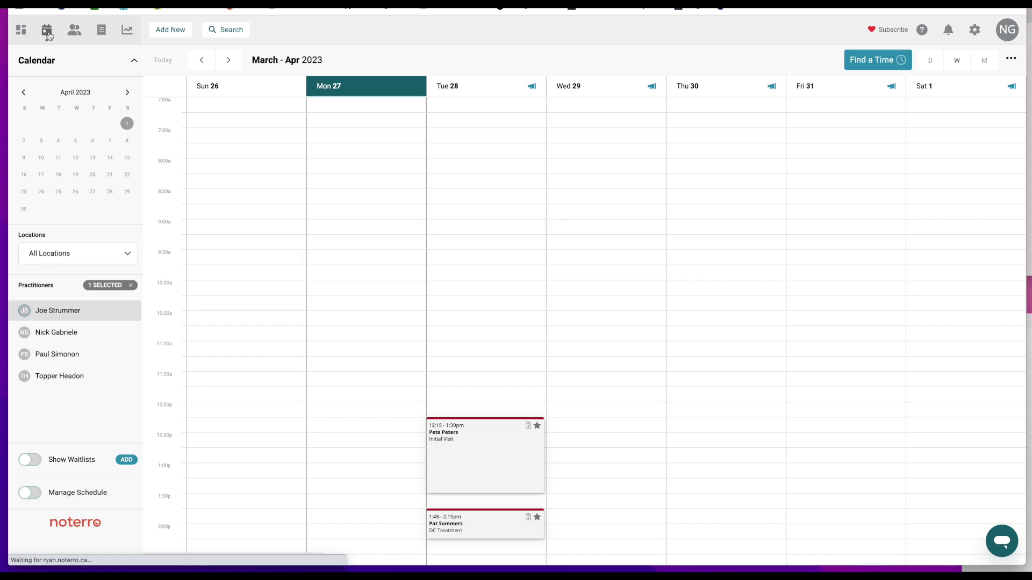
{"action": "scroll", "coordinate": [356, 249], "scroll_direction": "down", "scroll_amount": 3}
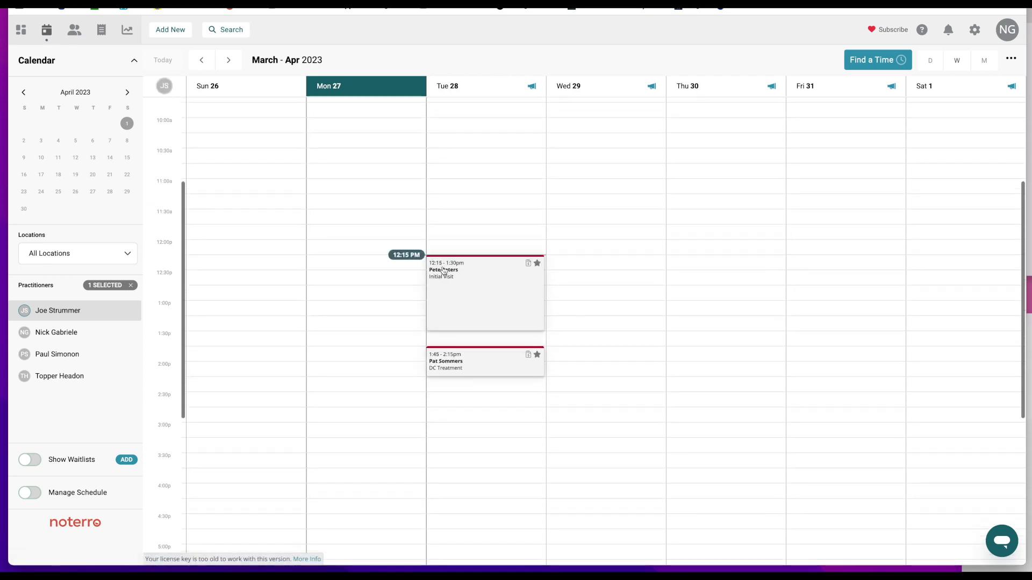
{"action": "left_click", "coordinate": [458, 281]}
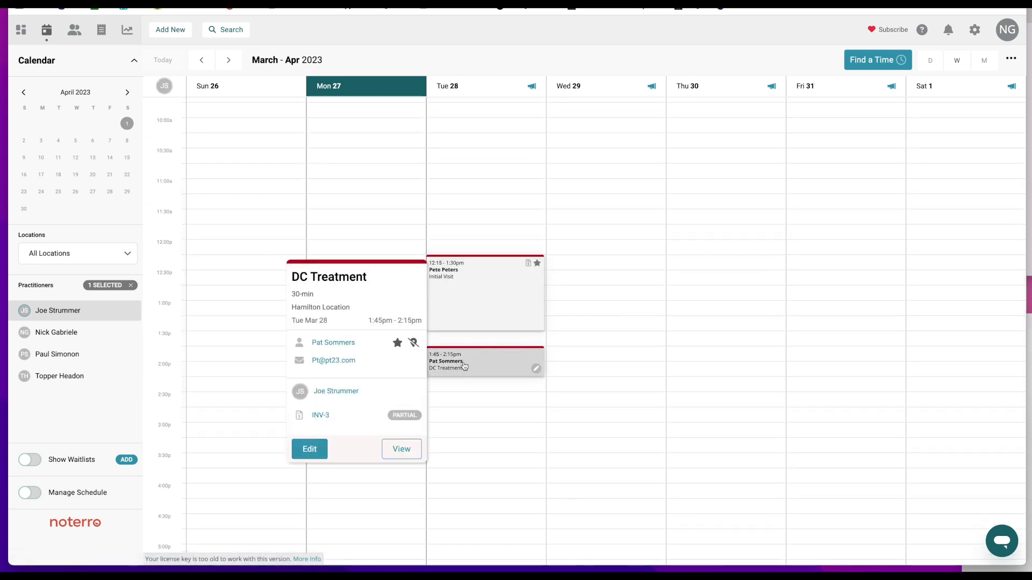